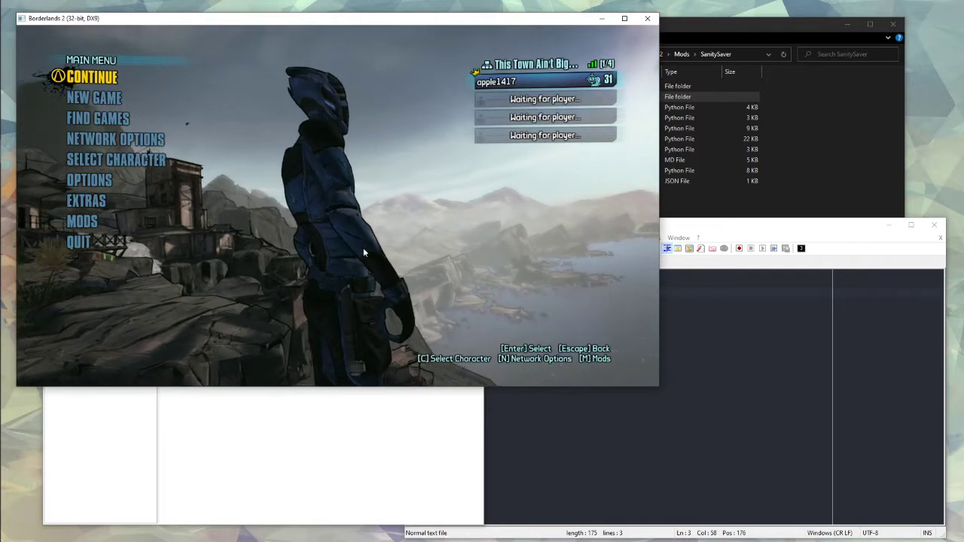
- Copy the two BL2 weapon codes from the Notepad++ file and import them into the save editor's backpack
{"action": "left_click", "coordinate": [351, 439]}
{"action": "left_click", "coordinate": [695, 400]}
{"action": "left_click_drag", "start_coordinate": [660, 293], "coordinate": [371, 291]}
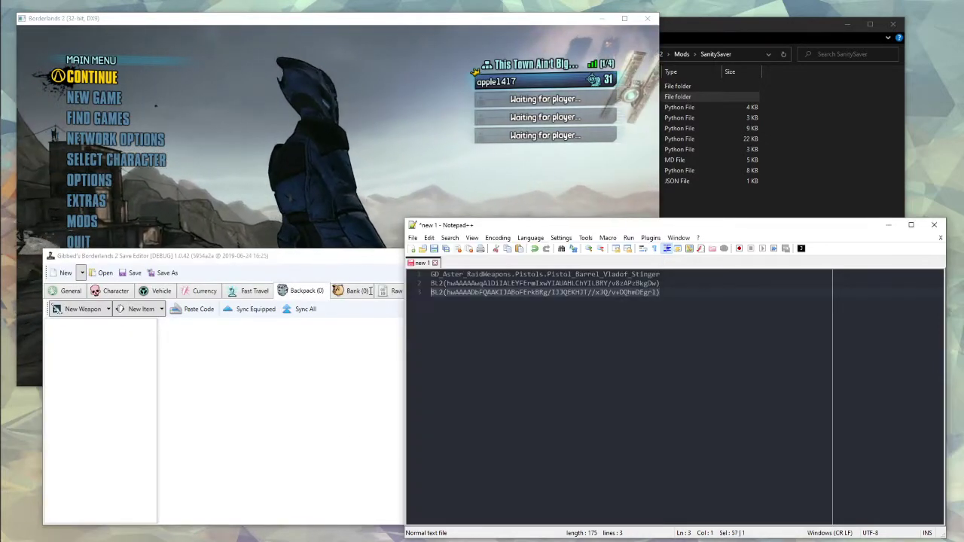
{"action": "key", "text": "shift+Up"}
{"action": "key", "text": "ctrl+c"}
{"action": "left_click", "coordinate": [194, 309]}
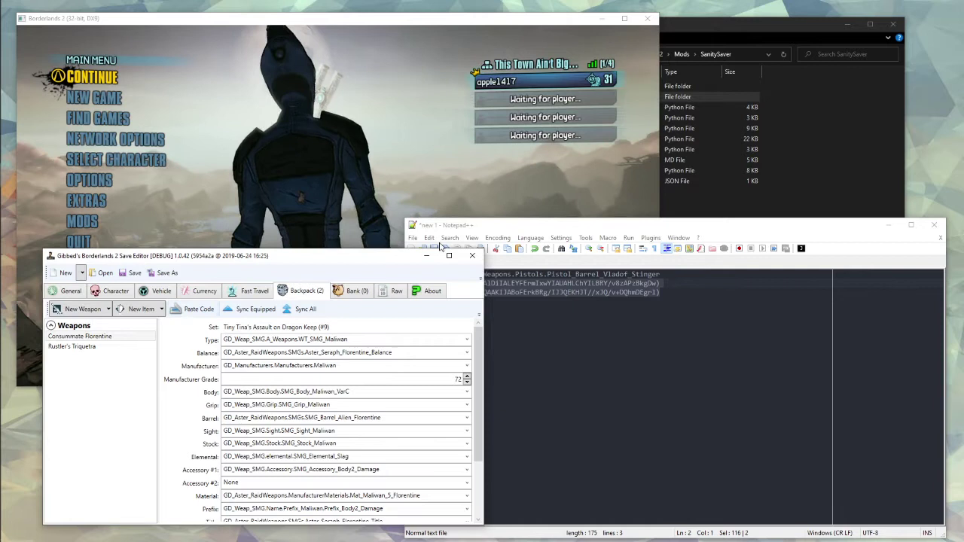
- Copy GD_Aster_RaidWeapons.Pistols.Pistol_Barrel_Vladof_Stinger from the notes and set it as the Consummate Florentine's Elemental part
{"action": "left_click", "coordinate": [663, 275]}
{"action": "left_click_drag", "start_coordinate": [663, 274], "coordinate": [422, 274]}
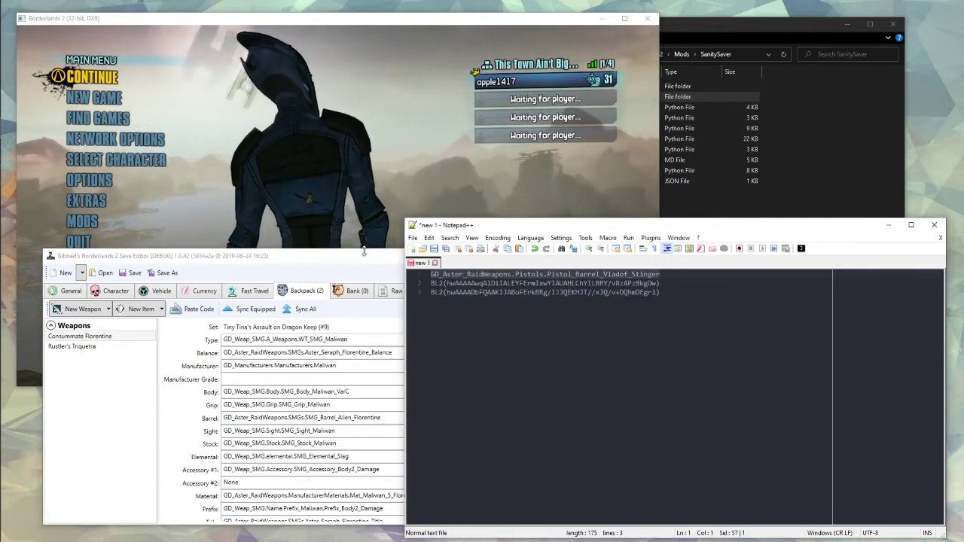
{"action": "left_click", "coordinate": [118, 463]}
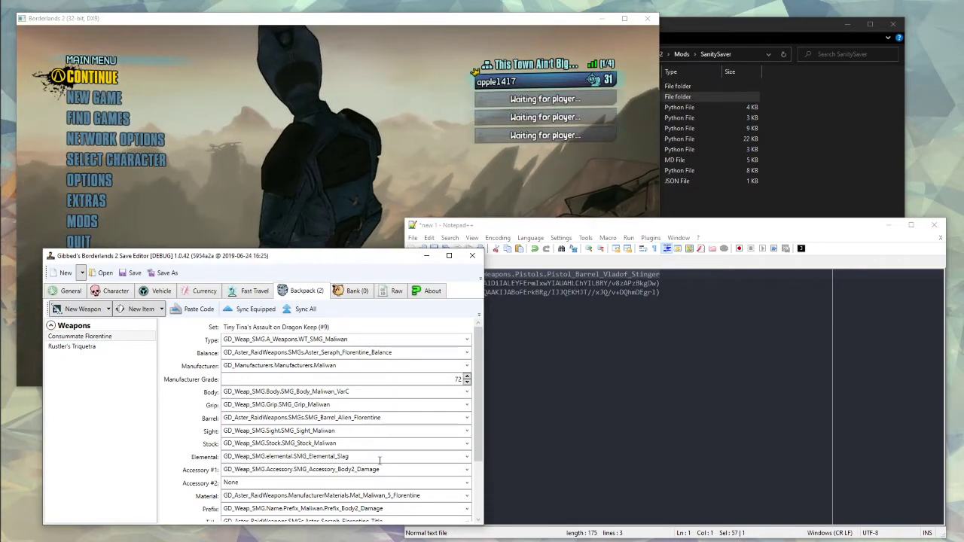
{"action": "left_click_drag", "start_coordinate": [379, 460], "coordinate": [206, 465]}
{"action": "key", "text": "ctrl+v"}
{"action": "left_click", "coordinate": [461, 456]}
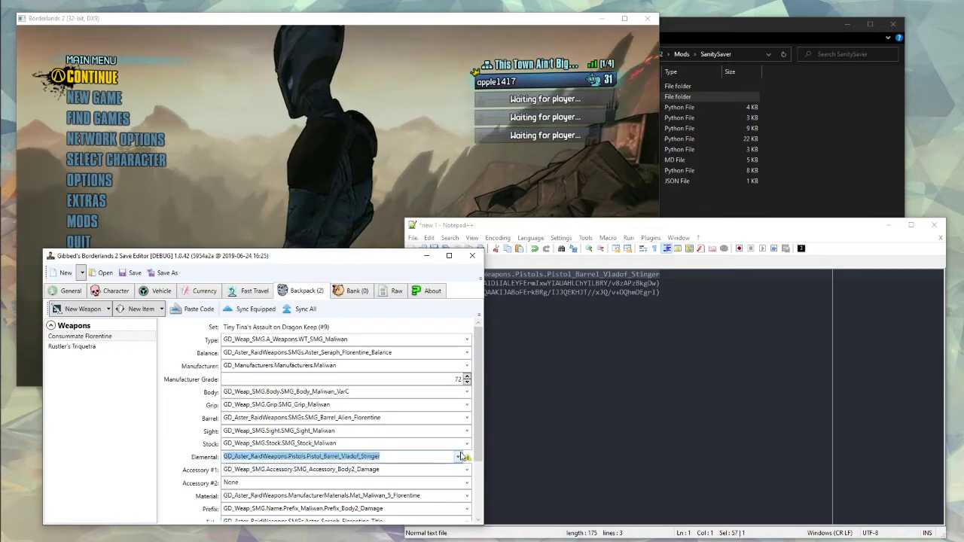
{"action": "left_click", "coordinate": [388, 454]}
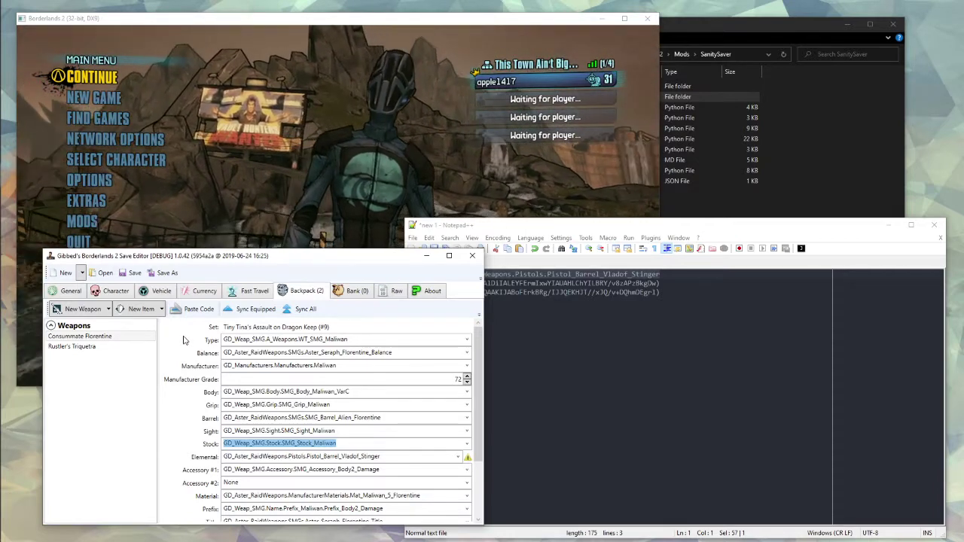
- Try to set the Rustler's Triquetra's Elemental part to GD_Aster_RaidWeapons.Pistols.Pistol_Barrel_Vladof_Stinger
{"action": "left_click", "coordinate": [83, 346]}
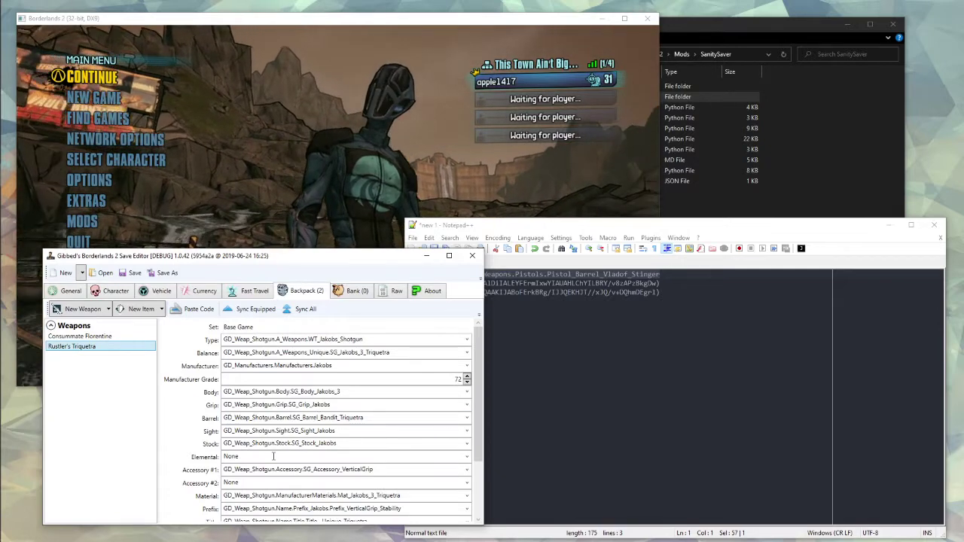
{"action": "left_click_drag", "start_coordinate": [273, 457], "coordinate": [177, 456]}
{"action": "key", "text": "ctrl+v"}
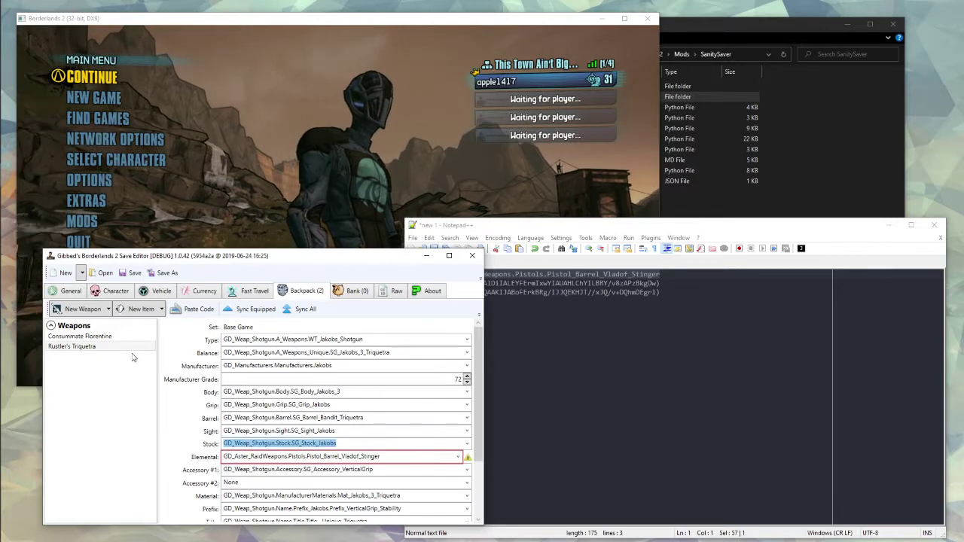
{"action": "left_click", "coordinate": [102, 346]}
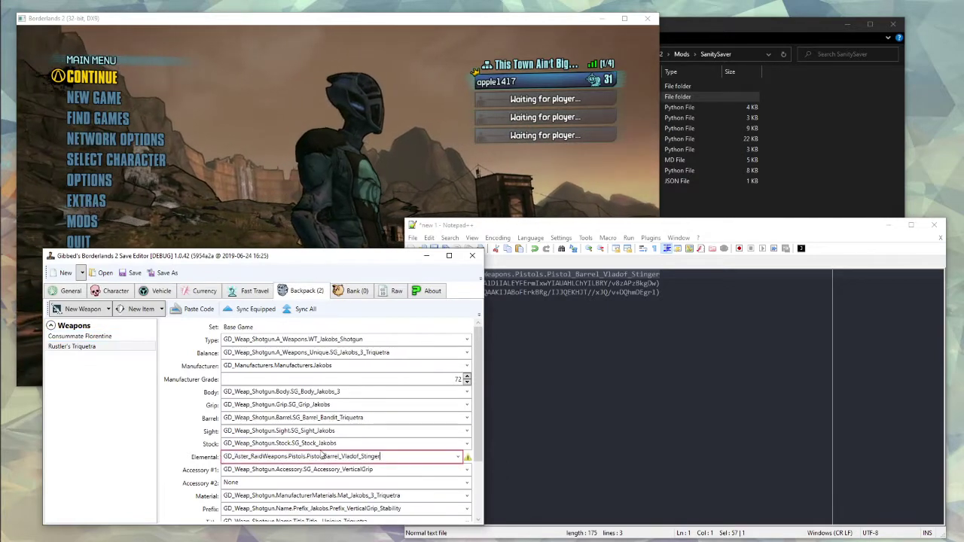
- Set the Rustler's Triquetra's Stock part to GD_Aster_RaidWeapons.Pistols.Pistol_Barrel_Vladof_Stinger
{"action": "left_click", "coordinate": [109, 347]}
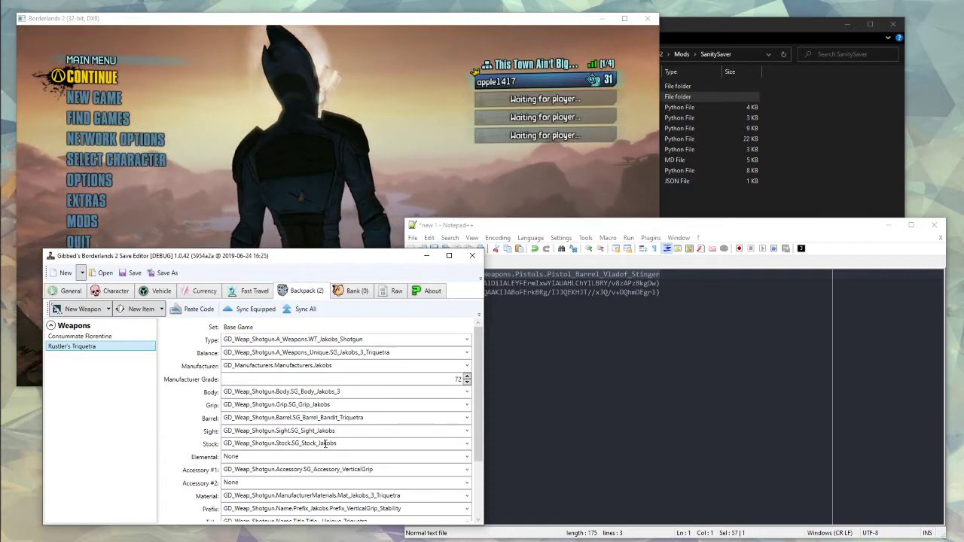
{"action": "key", "text": "ctrl+v"}
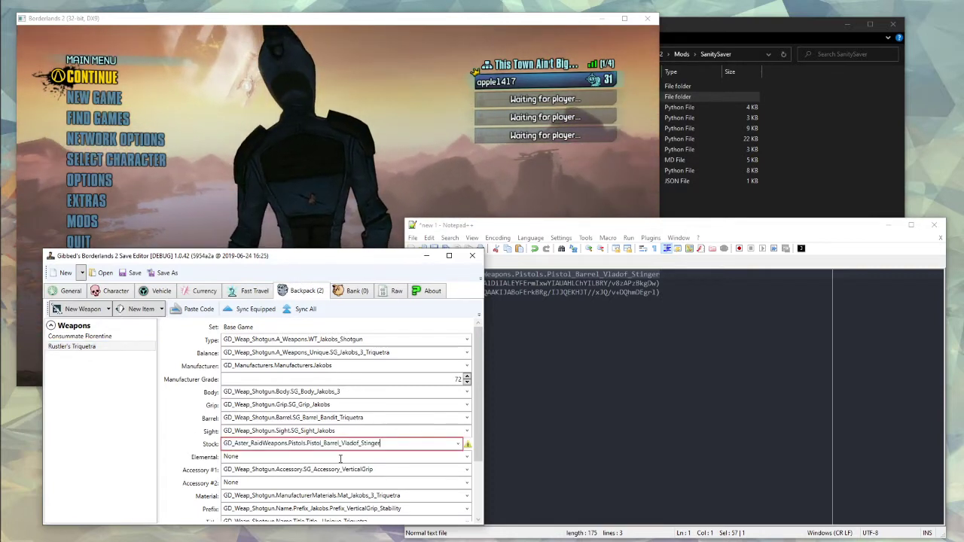
{"action": "left_click", "coordinate": [430, 457]}
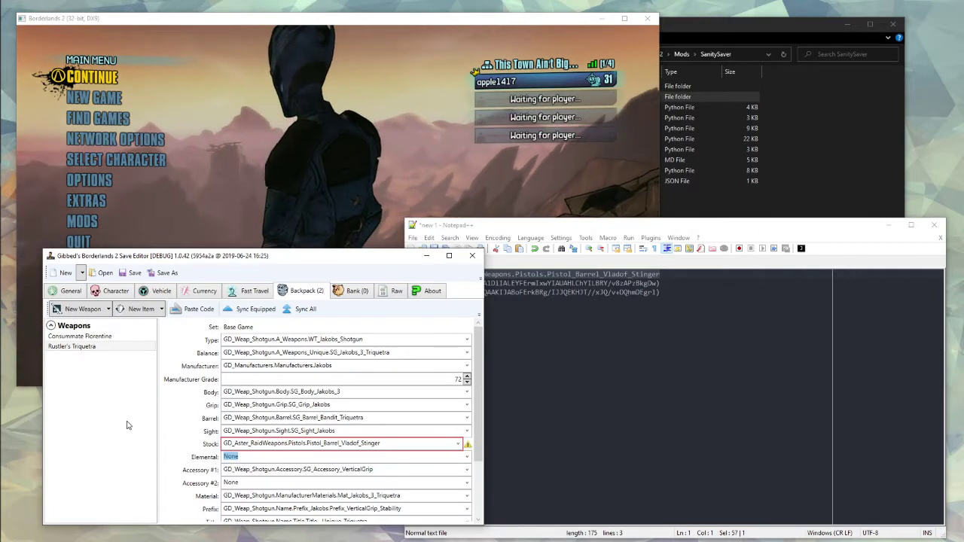
- Switch to Borderlands 2, reselect the character and continue into the game
{"action": "left_click", "coordinate": [332, 185]}
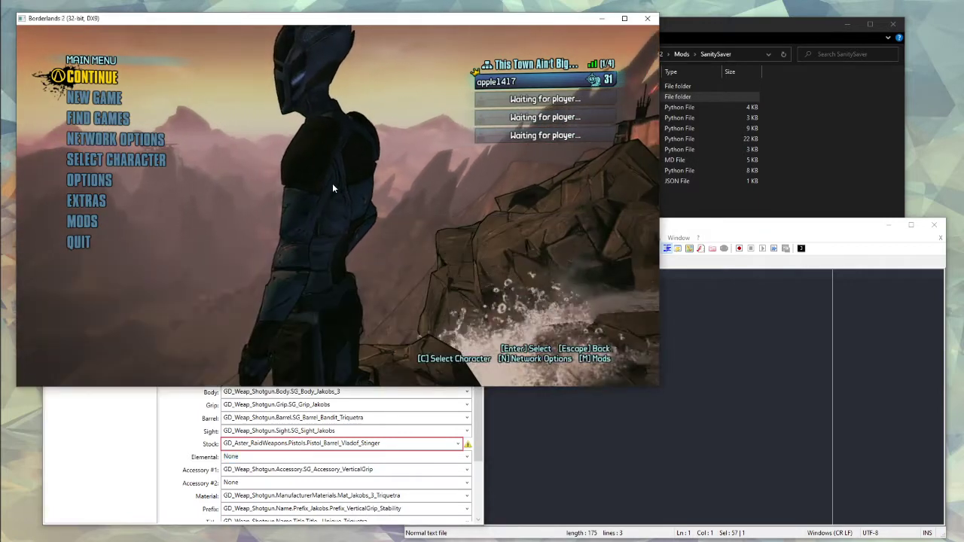
{"action": "key", "text": "c"}
{"action": "key", "text": "Return"}
{"action": "key", "text": "Return"}
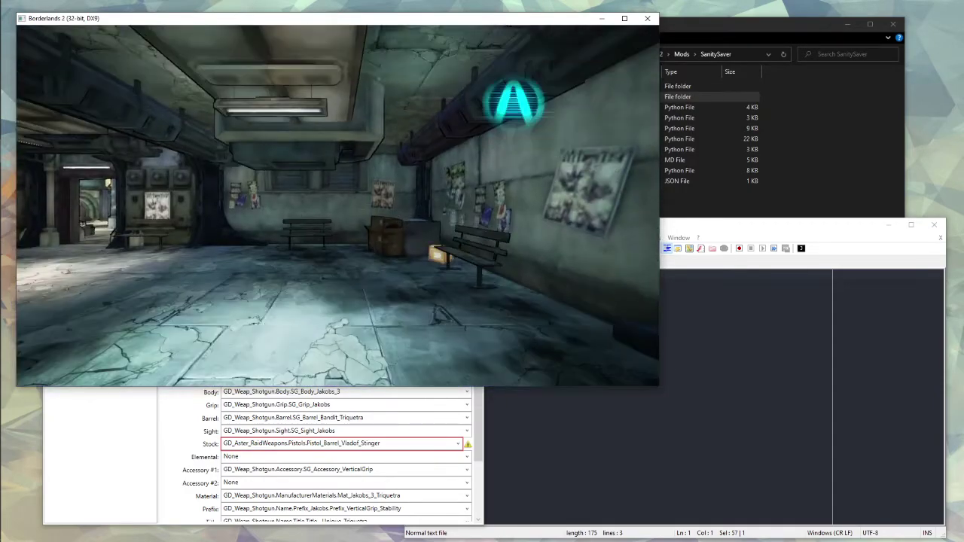
- Examine the edited SMG's parts in the backpack inventory, and save and quit to the main menu
{"action": "key", "text": "i"}
{"action": "key", "text": "d"}
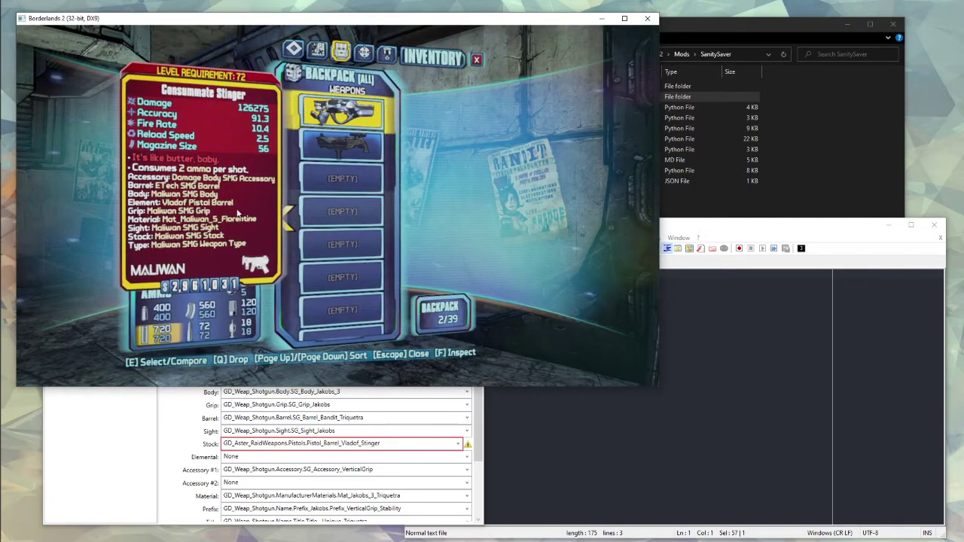
{"action": "key", "text": "Escape"}
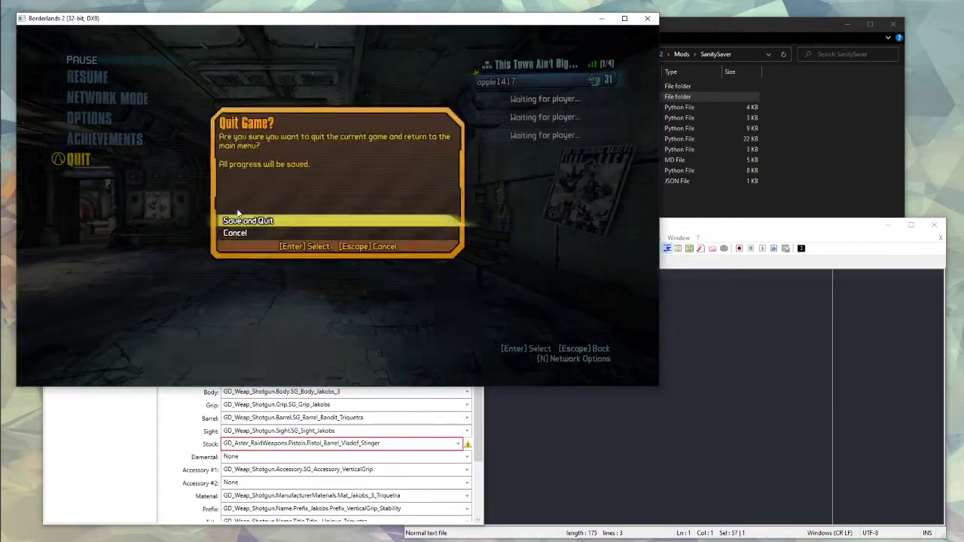
{"action": "key", "text": "Return"}
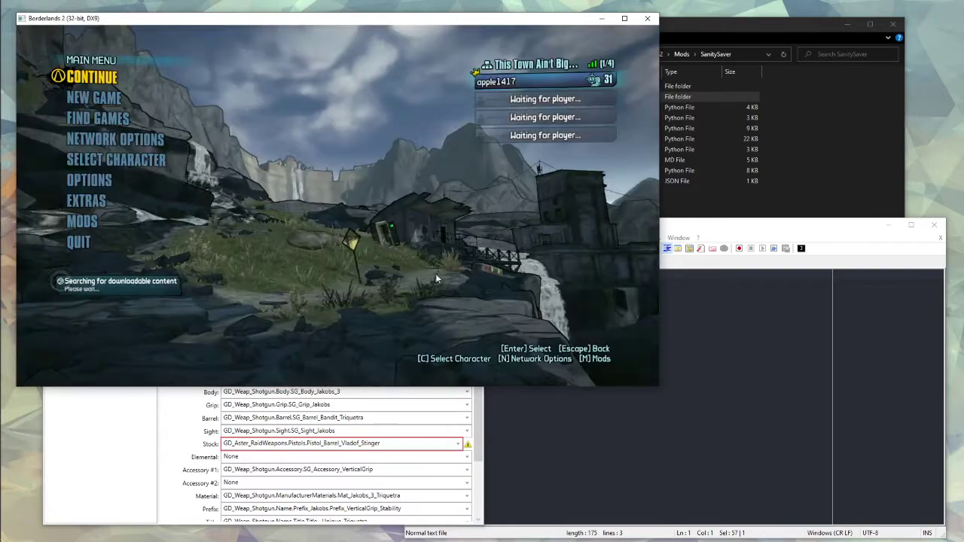
- In File Explorer, open Save0008.json from the Save0008.json.gz archive in SanitySaver's Saves folder and close the archive window
{"action": "left_click", "coordinate": [755, 212]}
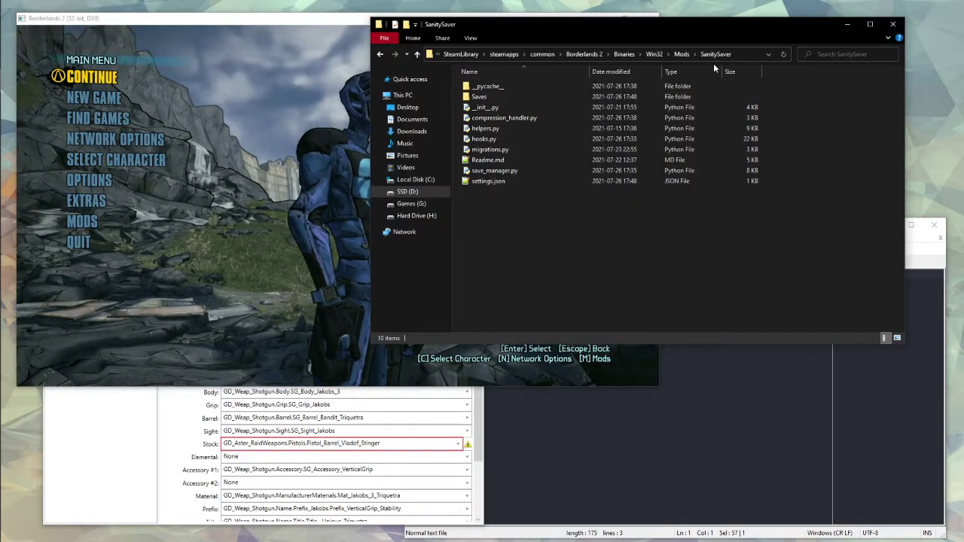
{"action": "double_click", "coordinate": [498, 98]}
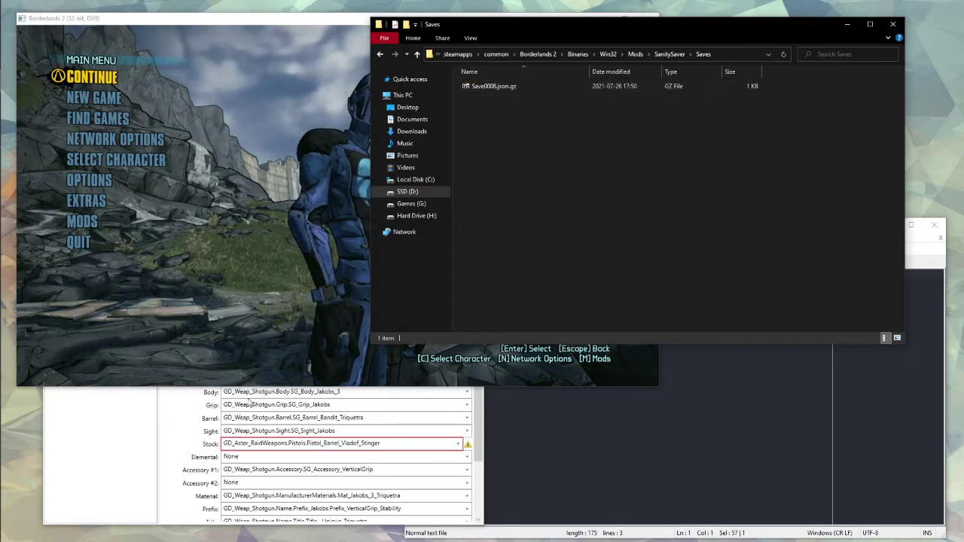
{"action": "left_click", "coordinate": [112, 450]}
{"action": "left_click", "coordinate": [589, 172]}
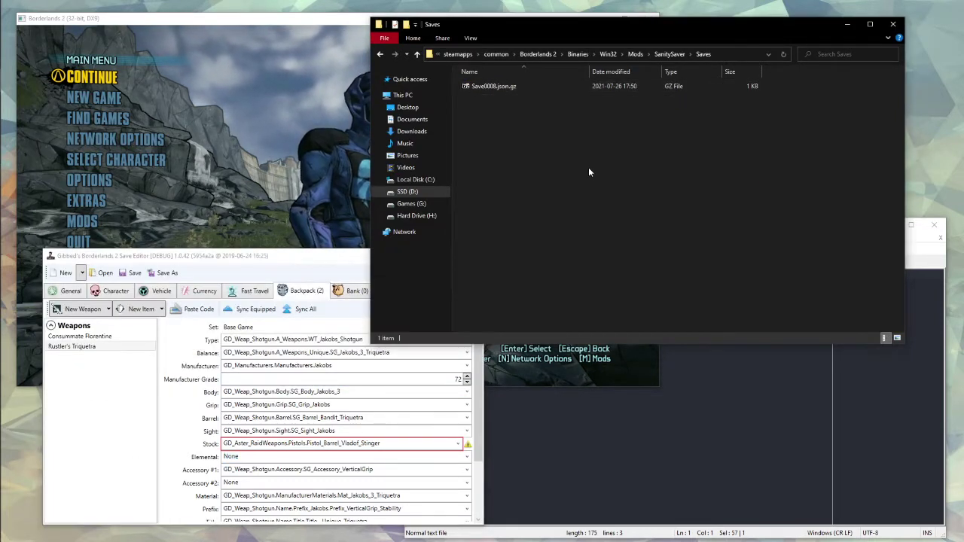
{"action": "double_click", "coordinate": [505, 89]}
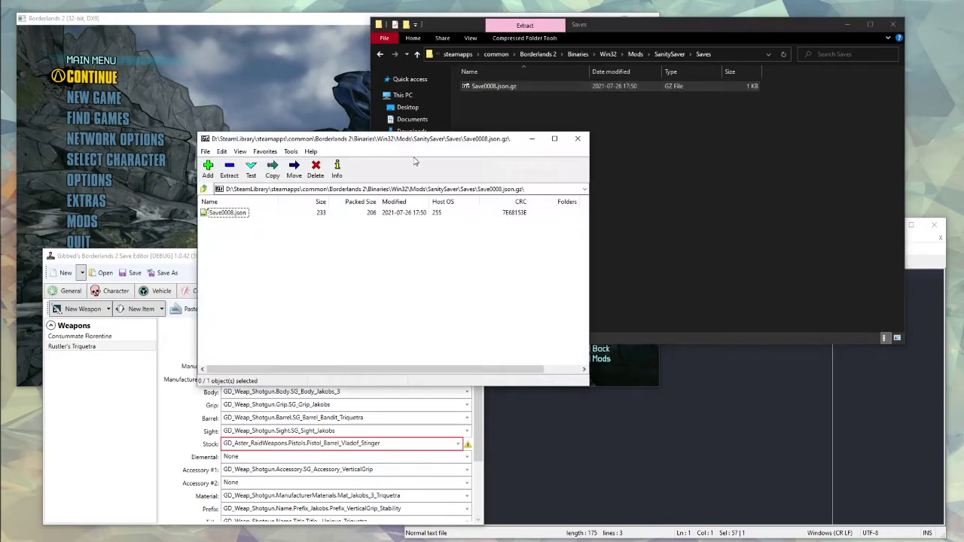
{"action": "double_click", "coordinate": [242, 218]}
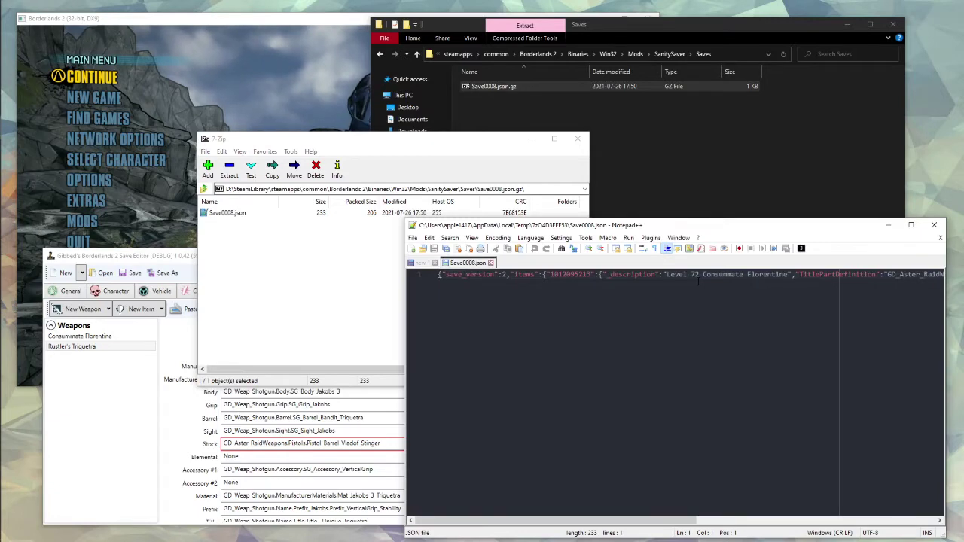
{"action": "left_click", "coordinate": [574, 141]}
- Turn off Sanity Saver's Compress Saves mod option in Borderlands 2 and return to the main menu
{"action": "left_click", "coordinate": [215, 202]}
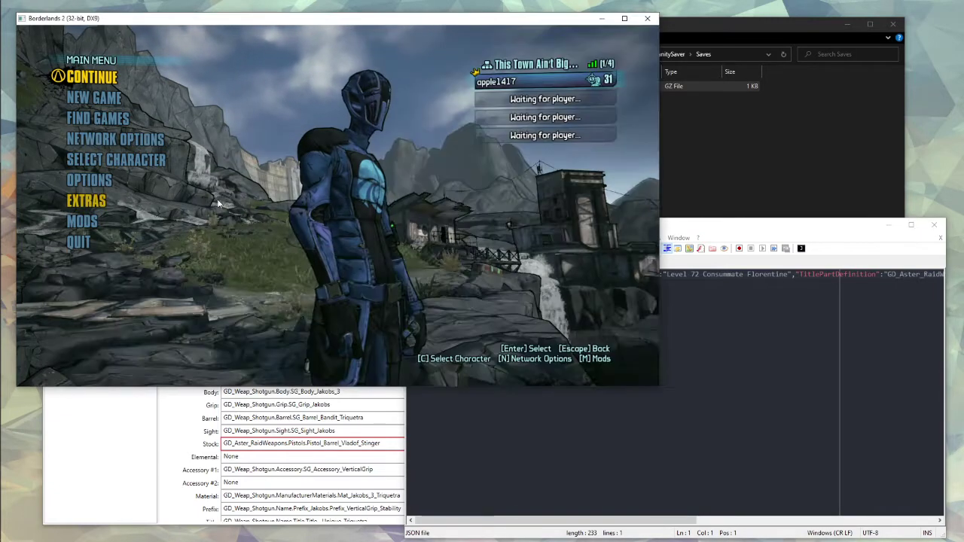
{"action": "left_click", "coordinate": [114, 184]}
{"action": "left_click", "coordinate": [81, 159]}
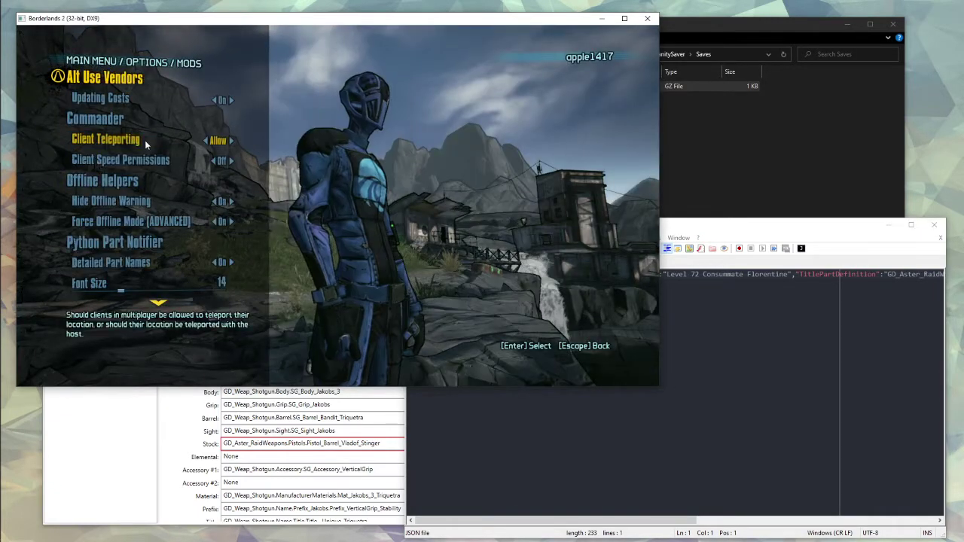
{"action": "scroll", "coordinate": [144, 140], "scroll_direction": "down", "scroll_amount": 10}
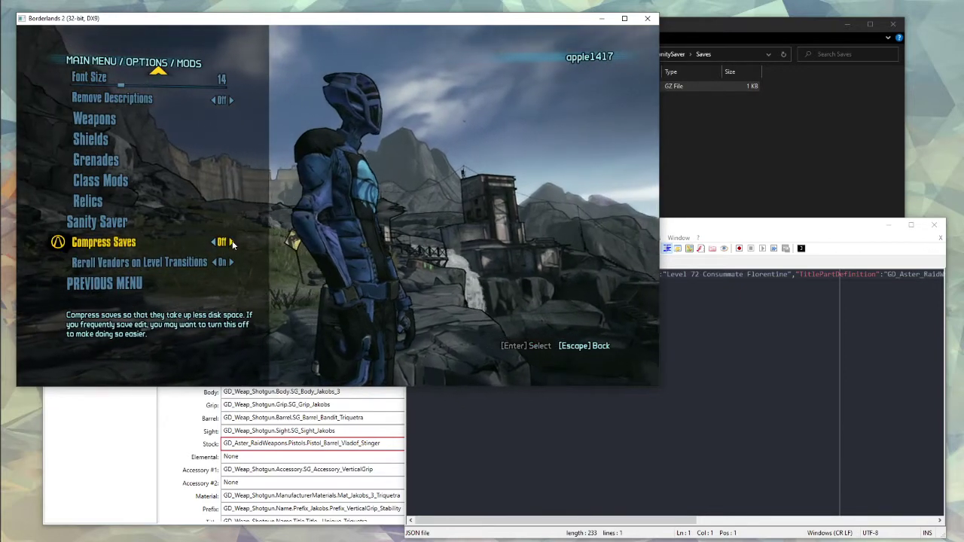
{"action": "key", "text": "Escape"}
{"action": "key", "text": "Escape"}
- Open the uncompressed Save0008.json from the Saves folder and review the Rustler's Triquetra entry
{"action": "left_click", "coordinate": [682, 121]}
{"action": "left_click", "coordinate": [504, 91]}
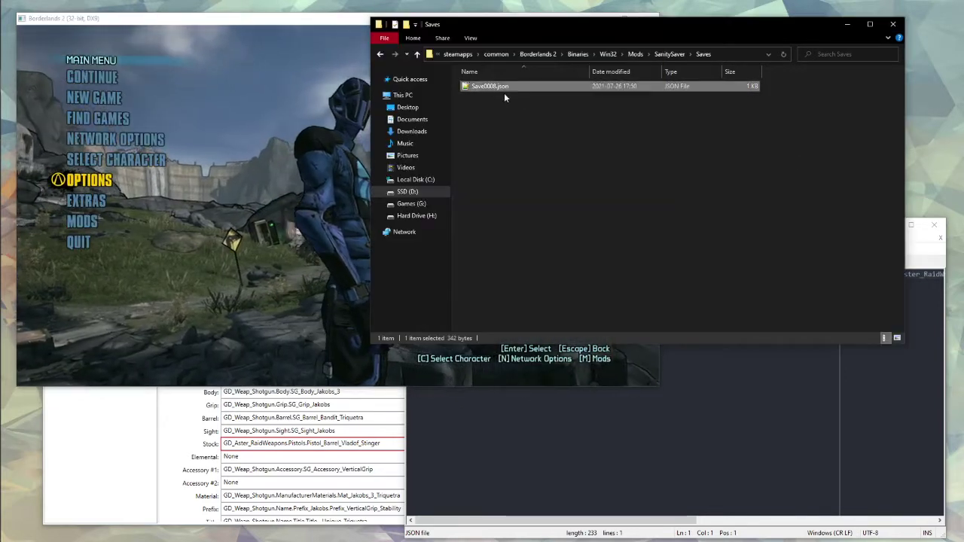
{"action": "left_click", "coordinate": [504, 93]}
{"action": "double_click", "coordinate": [501, 89]}
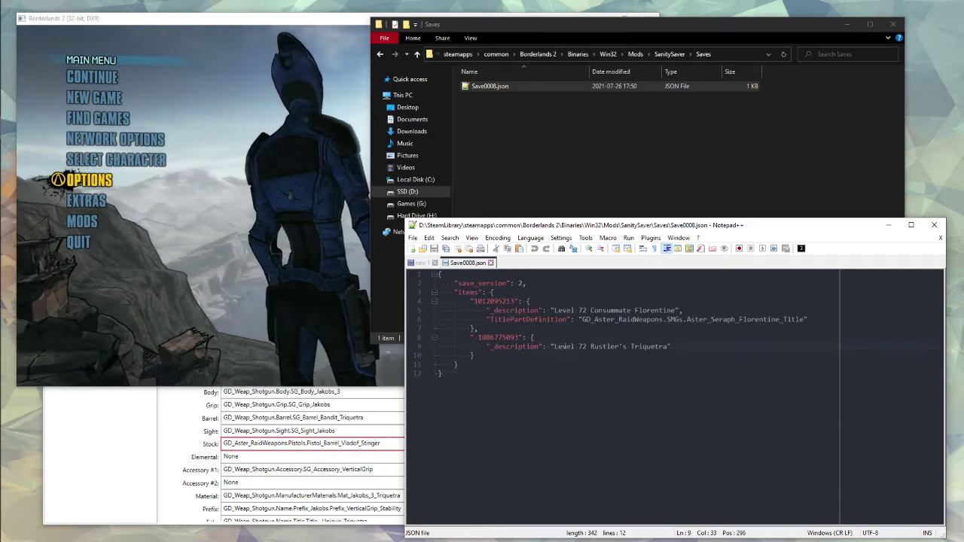
{"action": "left_click_drag", "start_coordinate": [564, 346], "coordinate": [611, 346]}
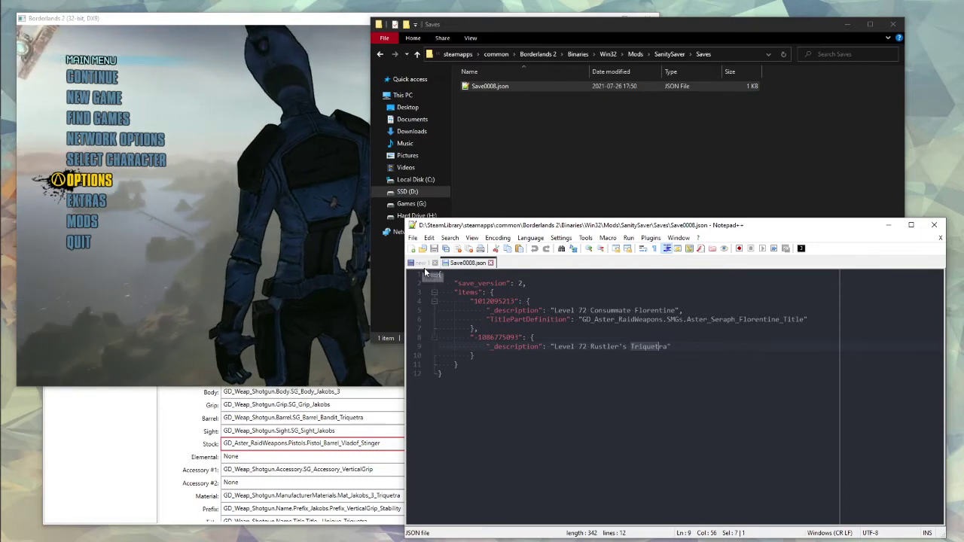
- Open Readme.md from the SanitySaver folder and look up the weapon part slot names for JSON entries
{"action": "left_click", "coordinate": [669, 54]}
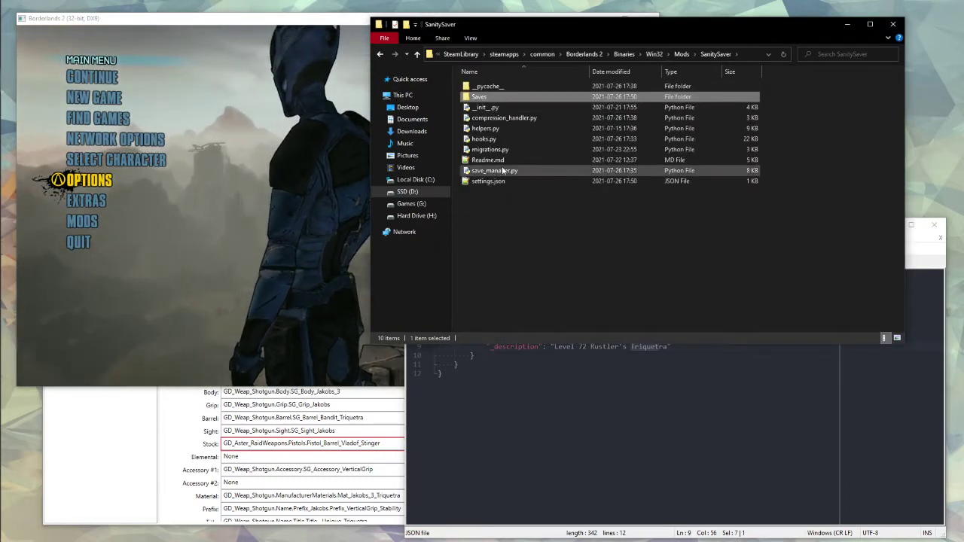
{"action": "left_click", "coordinate": [523, 362]}
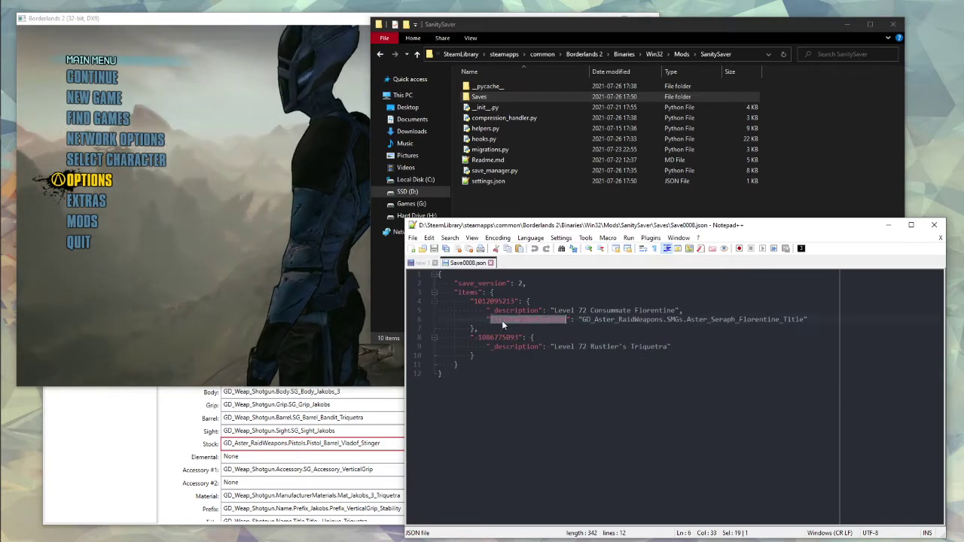
{"action": "left_click", "coordinate": [208, 432]}
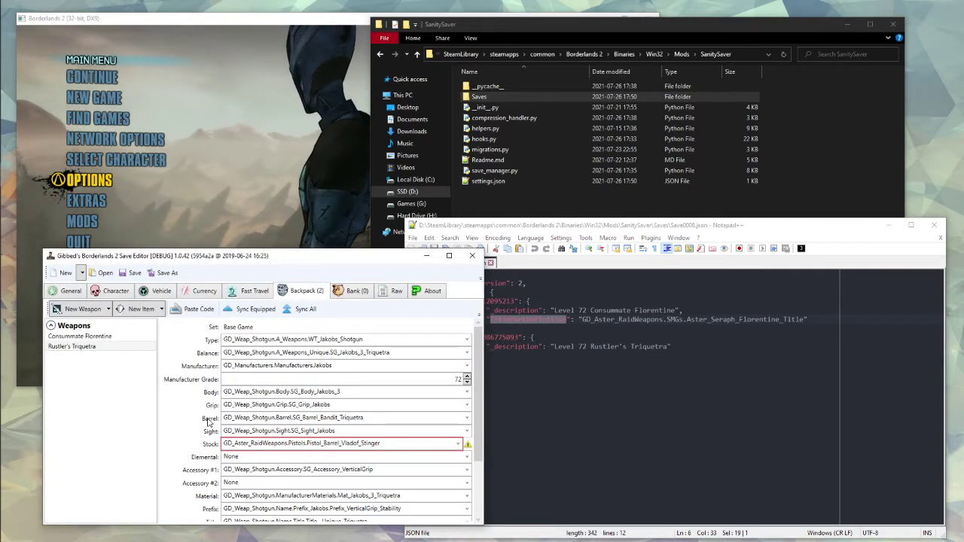
{"action": "double_click", "coordinate": [488, 159]}
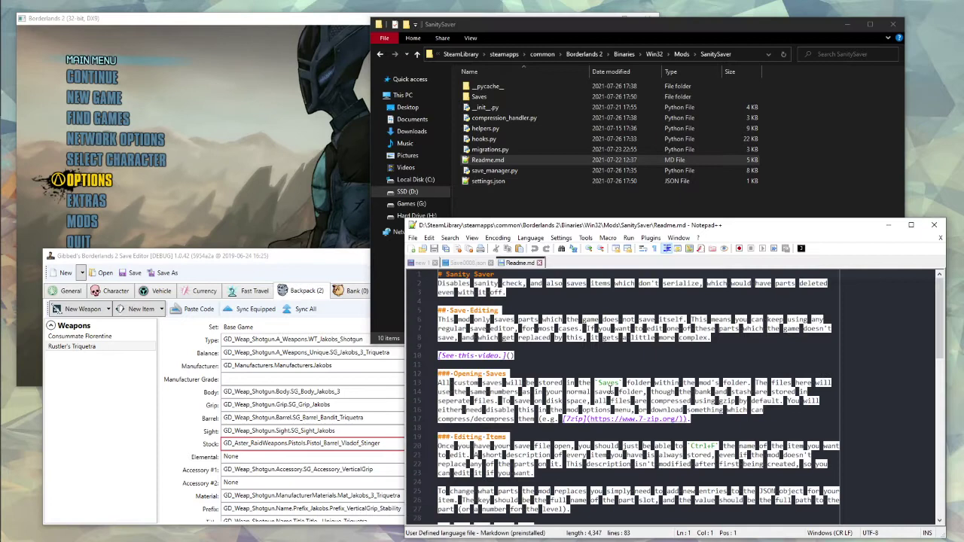
{"action": "scroll", "coordinate": [629, 379], "scroll_direction": "down", "scroll_amount": 3}
{"action": "scroll", "coordinate": [583, 293], "scroll_direction": "up", "scroll_amount": 1}
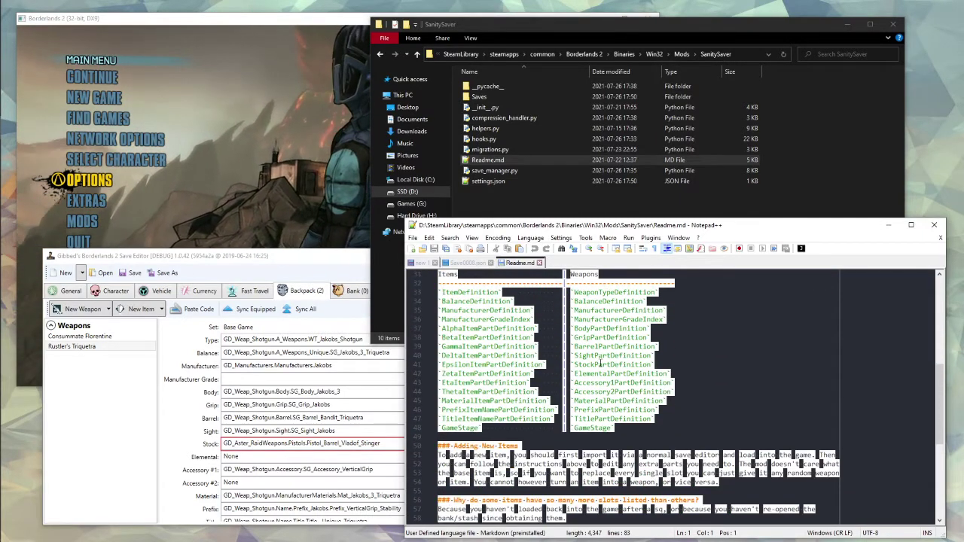
- In Save0008.json, add a "BarrelPartDefinition" key with an empty string value on the line below the Rustler's Triquetra description
{"action": "left_click", "coordinate": [471, 262]}
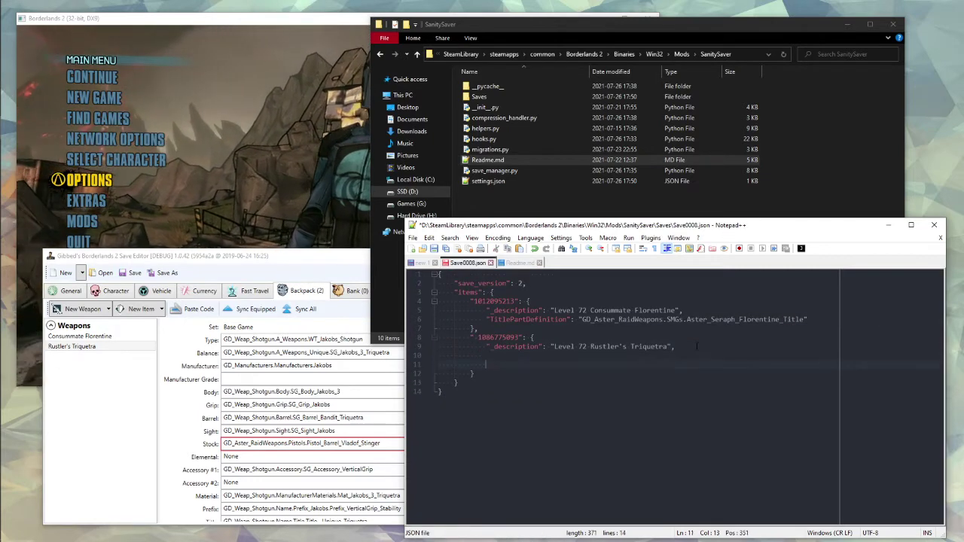
{"action": "key", "text": "ctrl+z"}
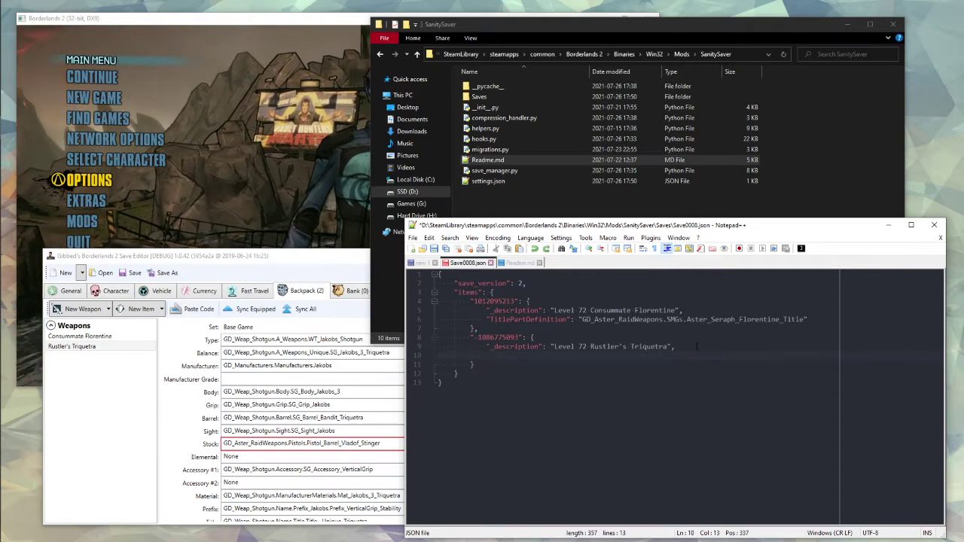
{"action": "key", "text": "Down"}
{"action": "key", "text": "Down"}
{"action": "key", "text": "Down"}
{"action": "left_click", "coordinate": [697, 347]}
{"action": "key", "text": "Down"}
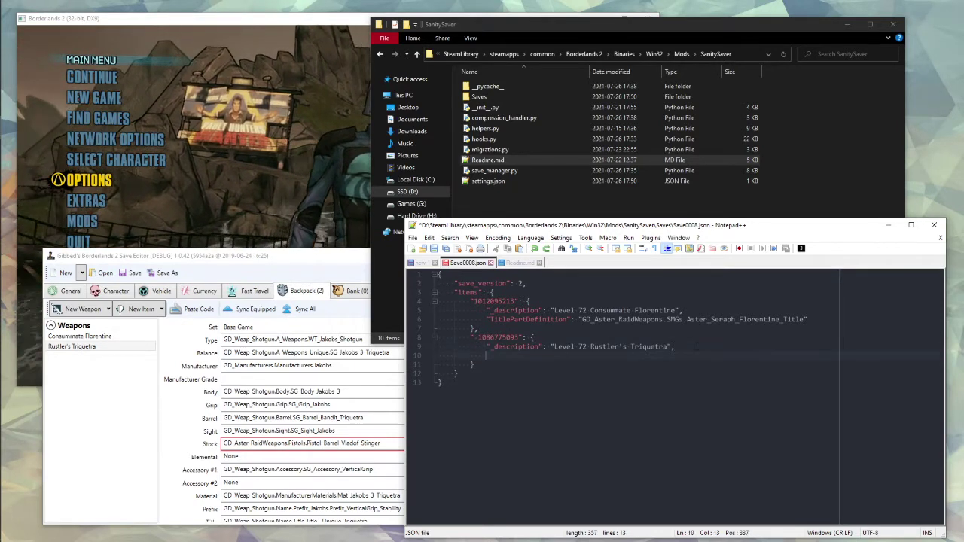
{"action": "type", "text": "\"BarrelPartDefinition\""}
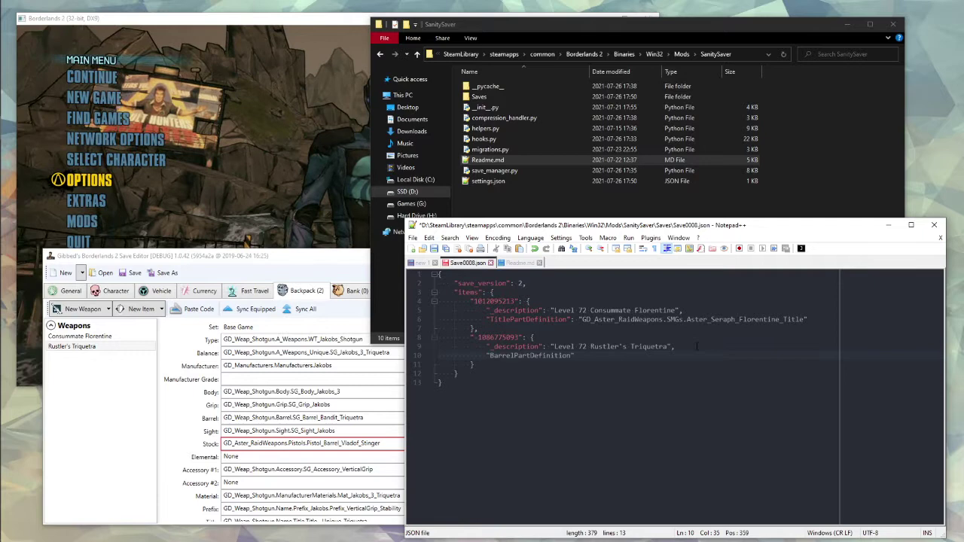
{"action": "type", "text": ": "}
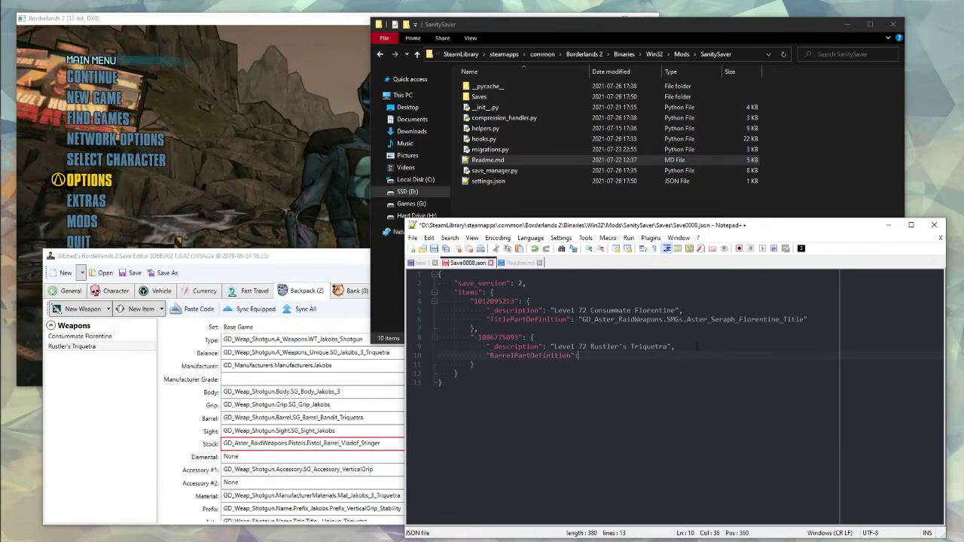
{"action": "type", "text": "\"\""}
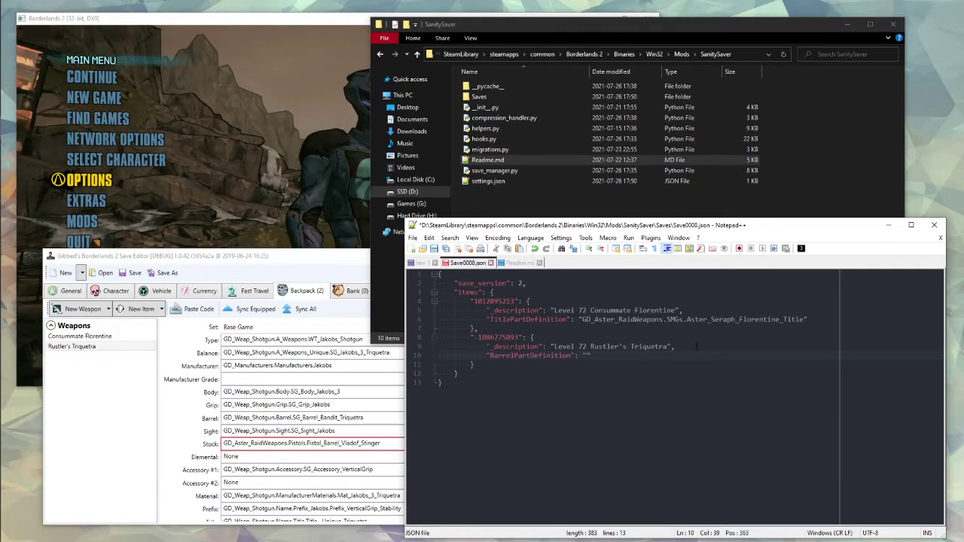
- Fill the BarrelPartDefinition value with GD_Aster_RaidWeapons.Pistols.Pistol_Barrel_Vladof_Stinger copied from the new 1 document, and save Save0008.json
{"action": "left_click", "coordinate": [422, 263]}
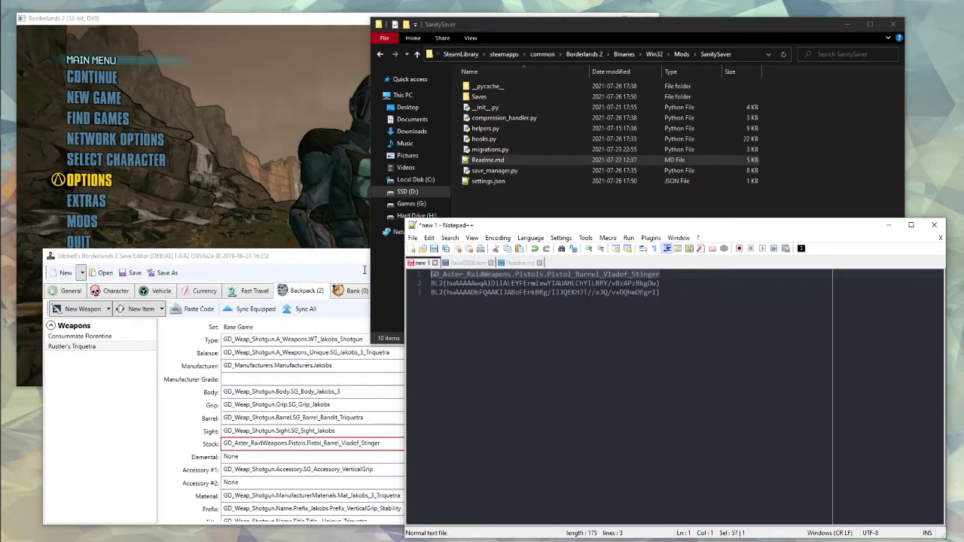
{"action": "key", "text": "ctrl+c"}
{"action": "left_click", "coordinate": [465, 263]}
{"action": "key", "text": "ctrl+v"}
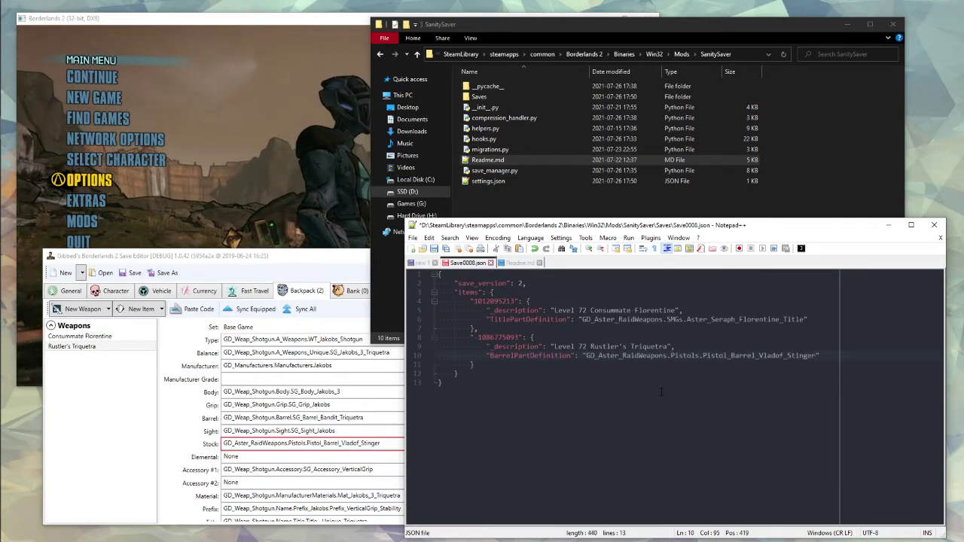
- Switch to Borderlands 2, continue the game and inspect the modified Jakobs shotgun's card in the backpack
{"action": "left_click", "coordinate": [311, 213]}
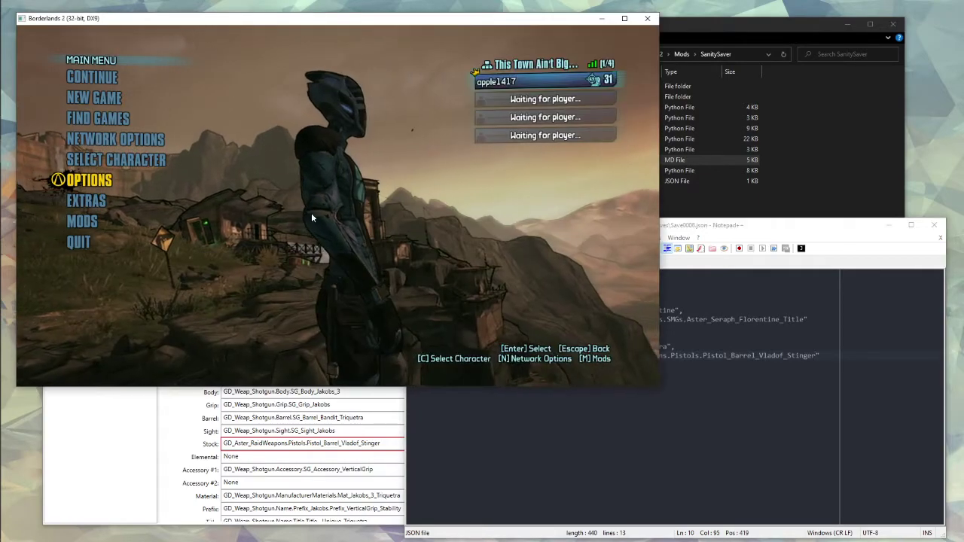
{"action": "key", "text": "Return"}
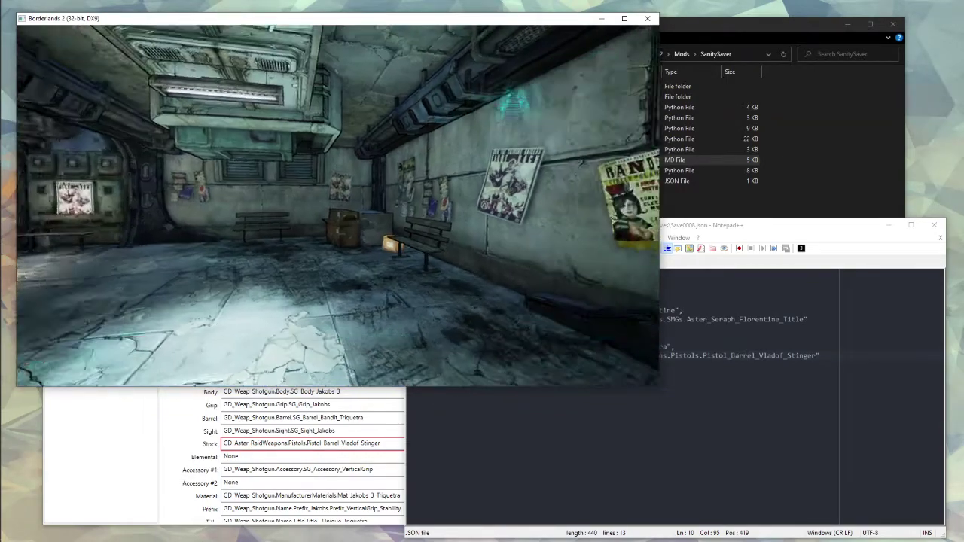
{"action": "key", "text": "i"}
{"action": "key", "text": "d"}
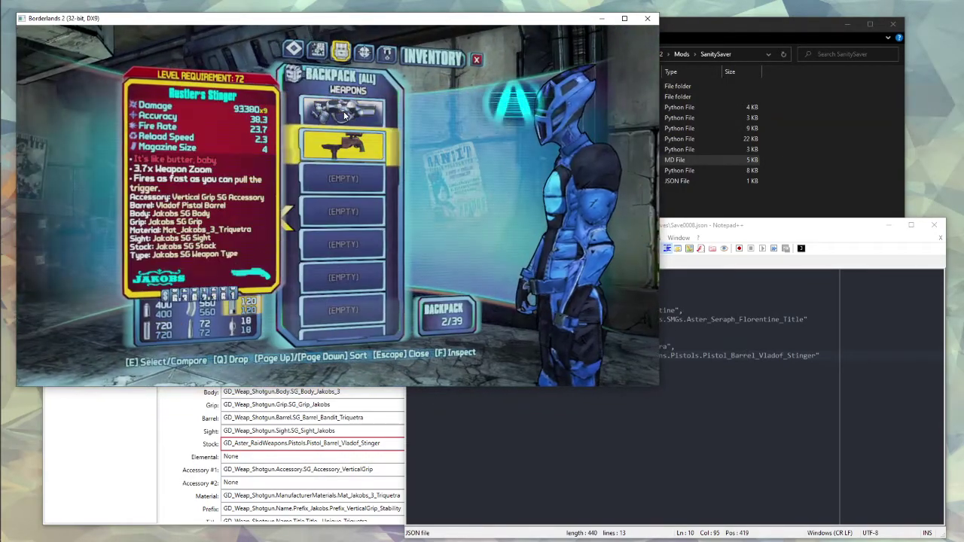
{"action": "mouse_move", "coordinate": [348, 167]}
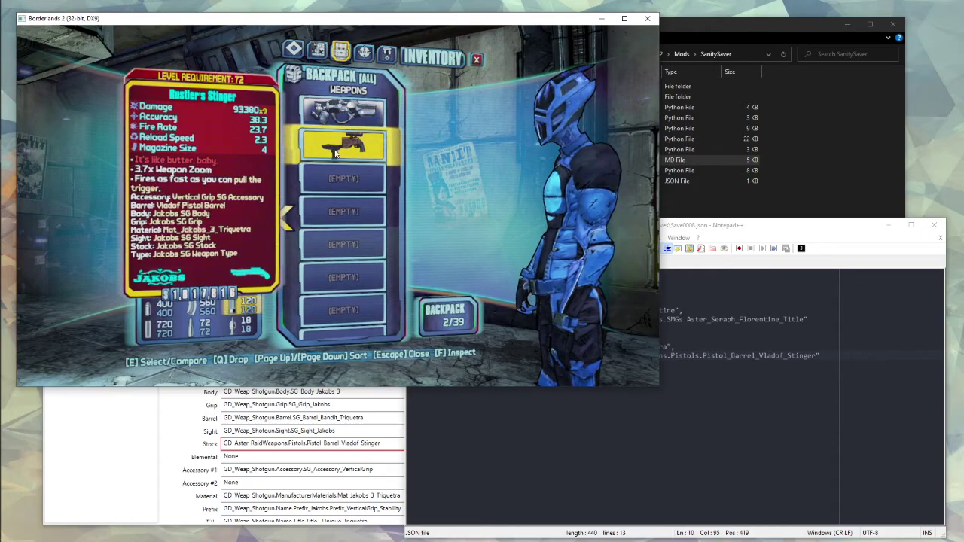
{"action": "key", "text": "Escape"}
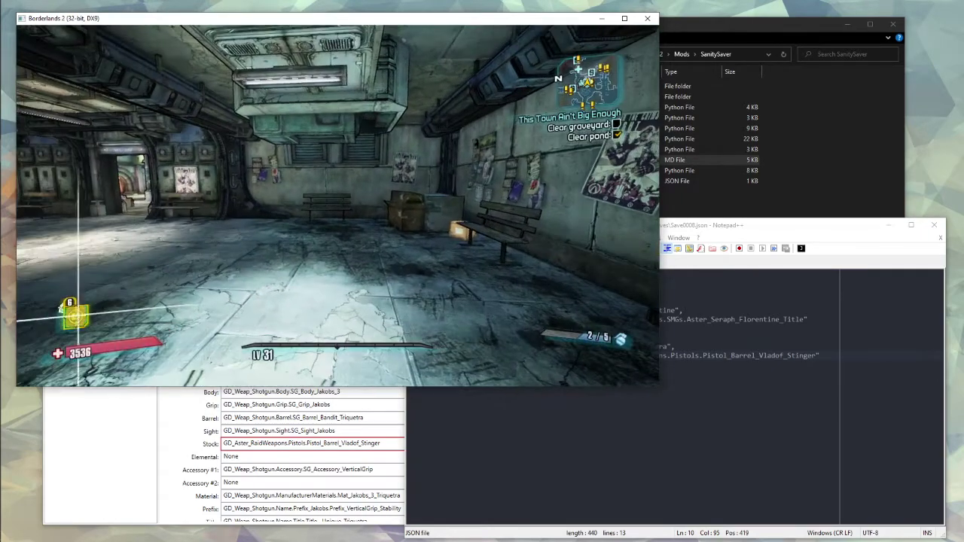
- Quit the game session to the main menu and reload the externally modified Save0008.json in Notepad++
{"action": "key", "text": "Escape"}
{"action": "key", "text": "Up"}
{"action": "key", "text": "Return"}
{"action": "key", "text": "Return"}
{"action": "left_click", "coordinate": [687, 270]}
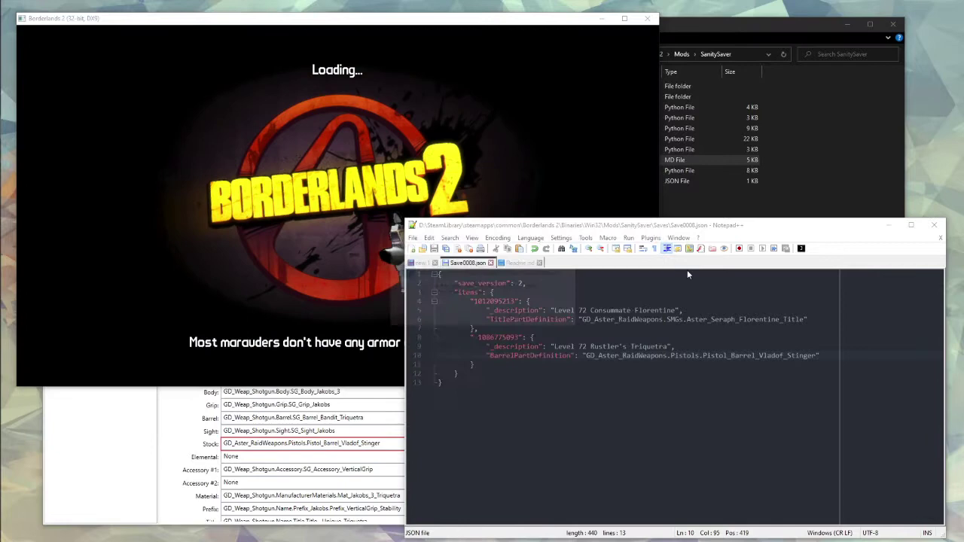
{"action": "left_click", "coordinate": [512, 317]}
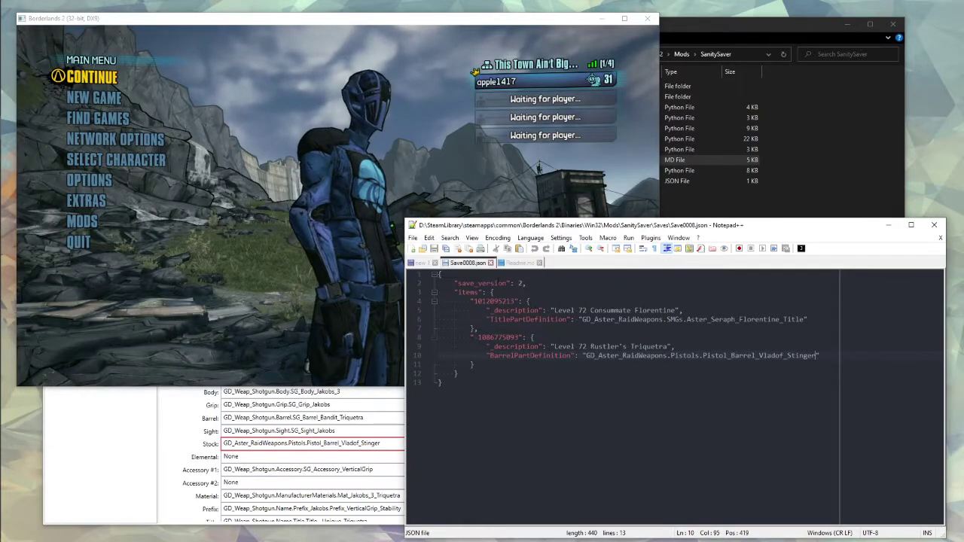
- Look up ManufacturerGradeIndex in Readme.md and add it with the value 300 to the Rustler's Triquetra entry in Save0008.json
{"action": "left_click", "coordinate": [516, 263]}
{"action": "double_click", "coordinate": [602, 319]}
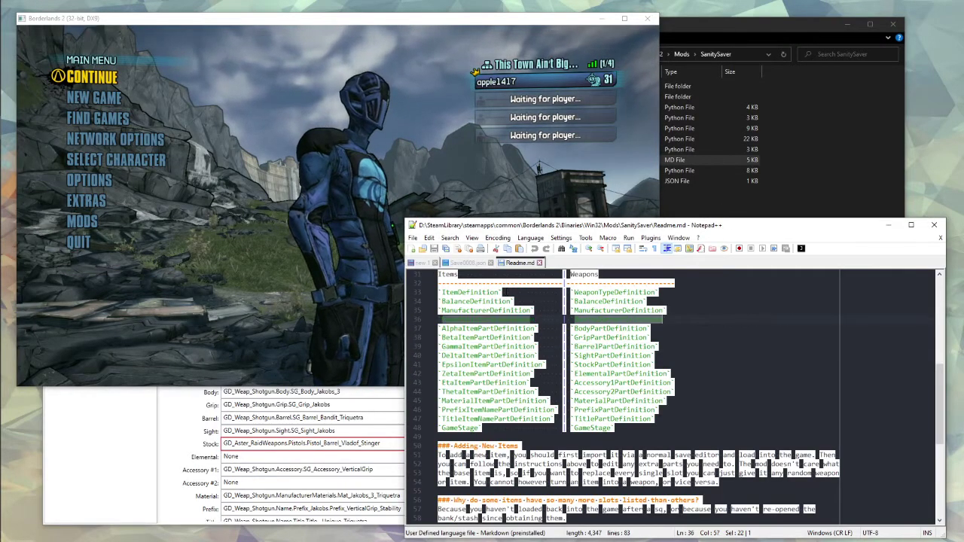
{"action": "left_click", "coordinate": [466, 262]}
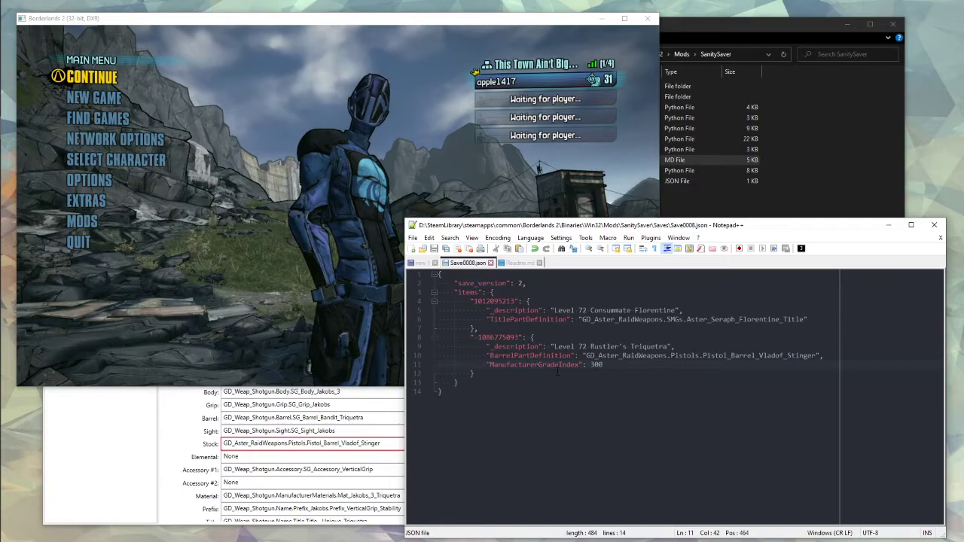
- Continue the Borderlands 2 game and check the shotgun's stats in the backpack with the new grade index
{"action": "left_click", "coordinate": [284, 303]}
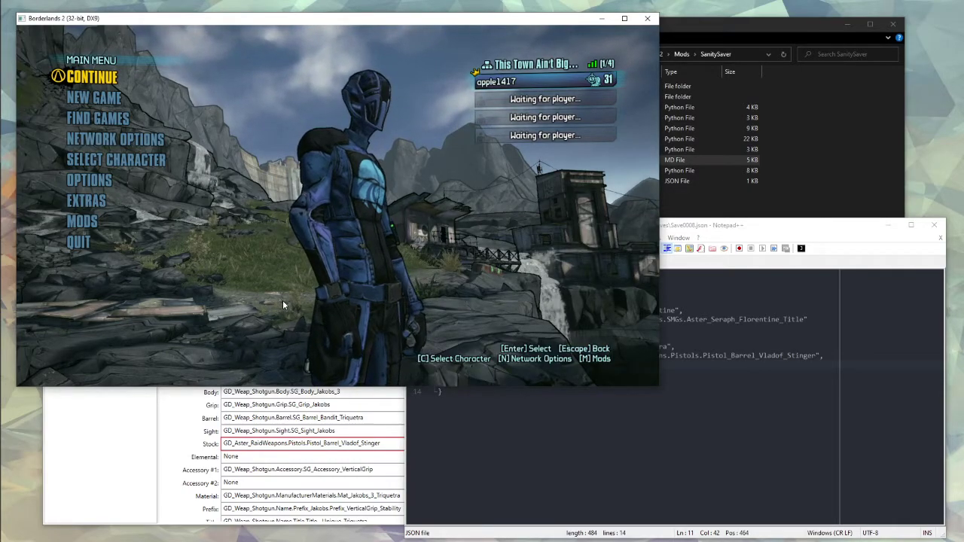
{"action": "key", "text": "Return"}
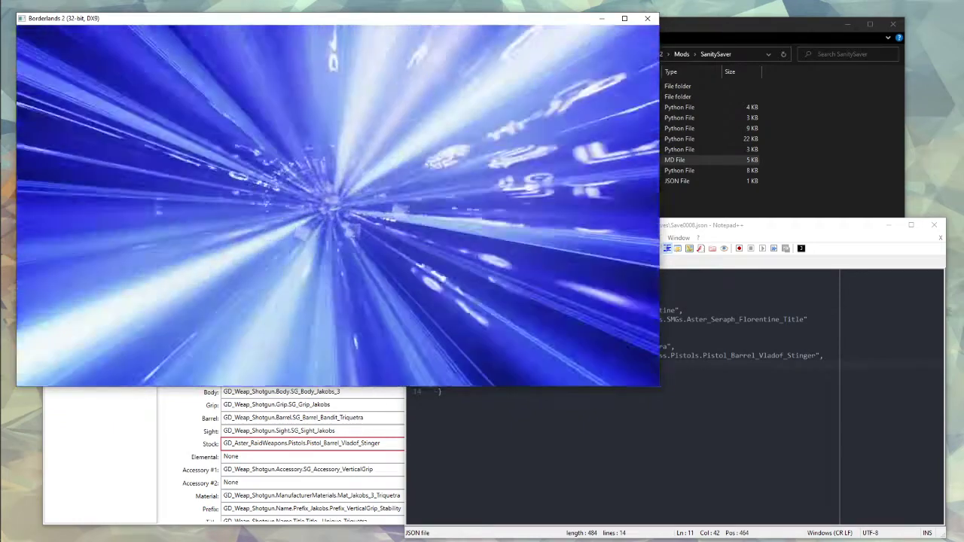
{"action": "key", "text": "i"}
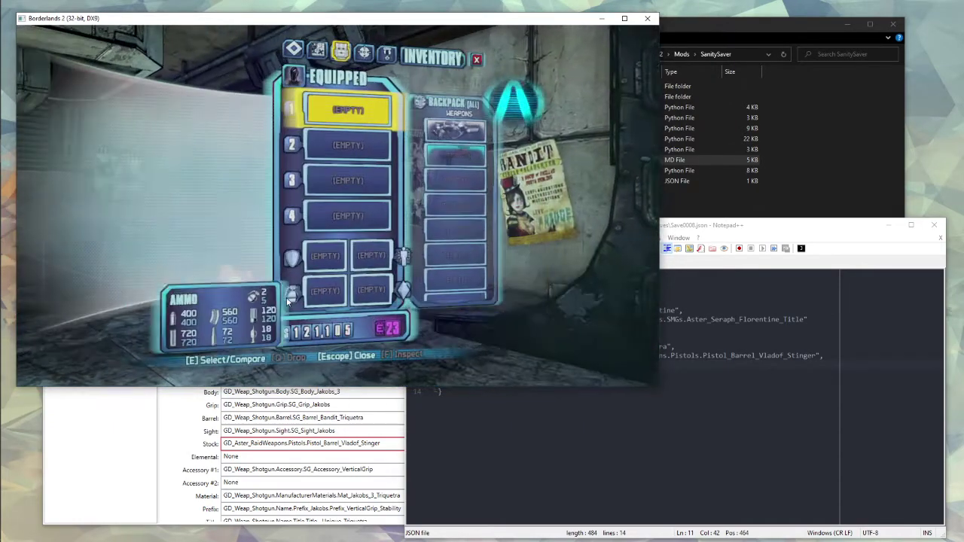
{"action": "key", "text": "d"}
{"action": "key", "text": "Down"}
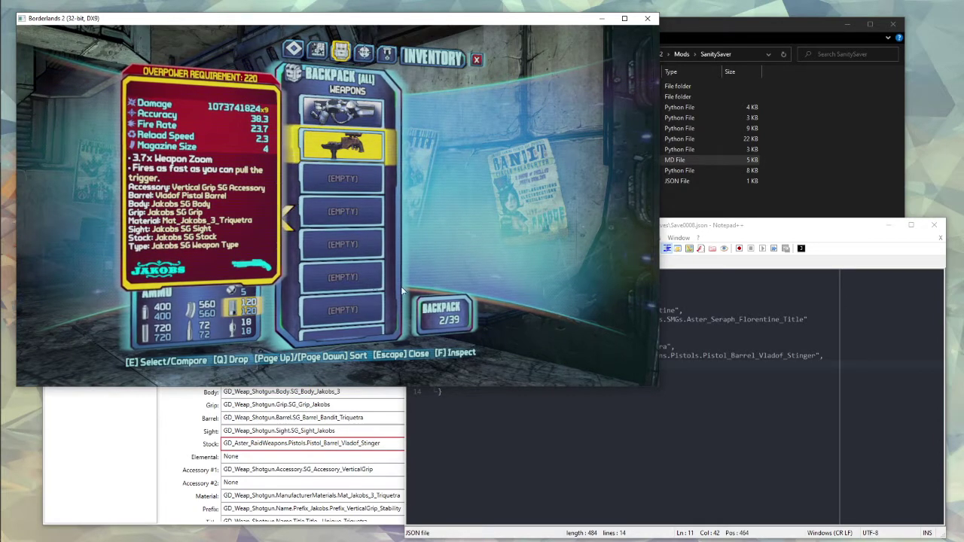
- Return to Save0008.json in Notepad++ and highlight the weapon name in the Rustler's Triquetra description
{"action": "left_click", "coordinate": [684, 396]}
{"action": "key", "text": "Return"}
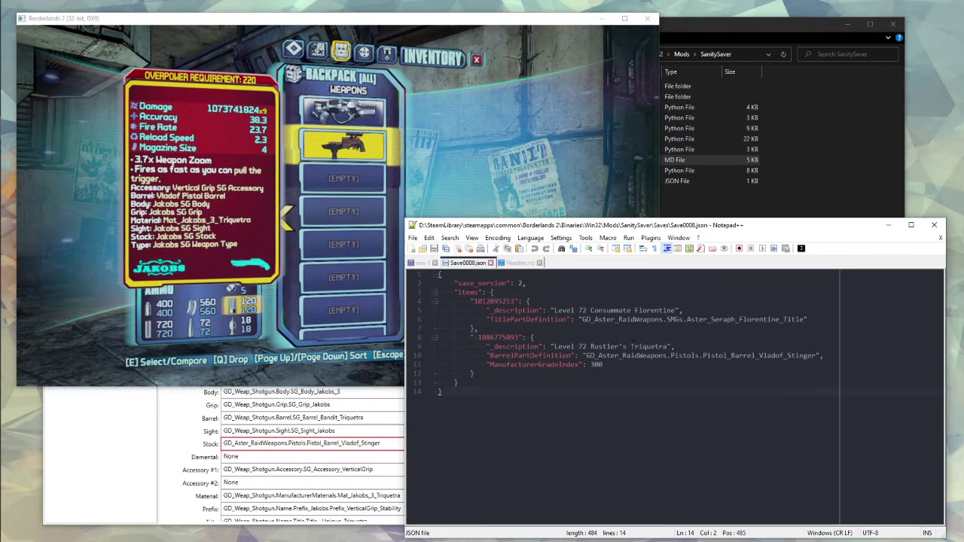
{"action": "left_click_drag", "start_coordinate": [590, 347], "coordinate": [651, 348]}
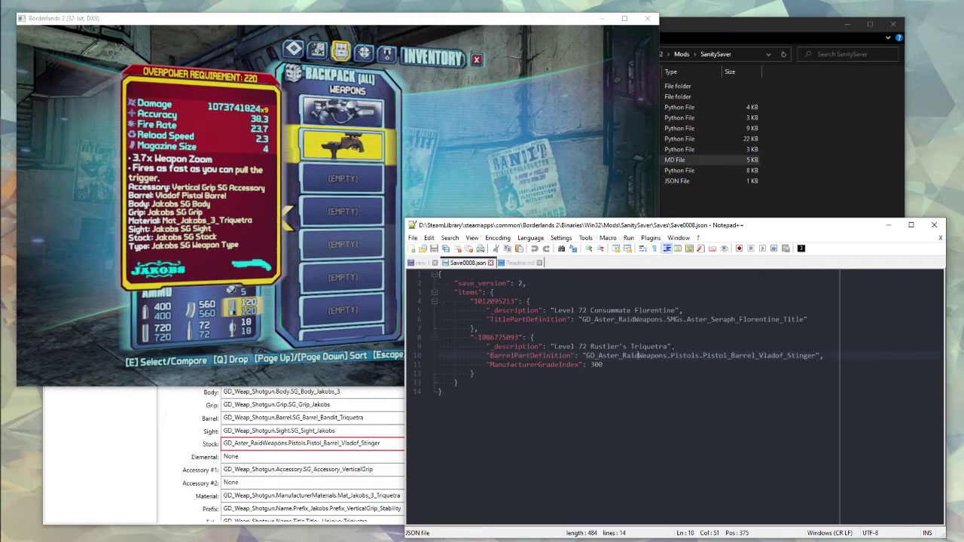
- Quit Borderlands 2 to the main menu and set the description in the reloaded Save0008.json to "Level 72 Rustler's MODDED Triquetra"
{"action": "left_click", "coordinate": [600, 189]}
{"action": "key", "text": "Escape"}
{"action": "key", "text": "Escape"}
{"action": "key", "text": "Up"}
{"action": "key", "text": "Return"}
{"action": "key", "text": "Up"}
{"action": "key", "text": "Return"}
{"action": "key", "text": "alt+Tab"}
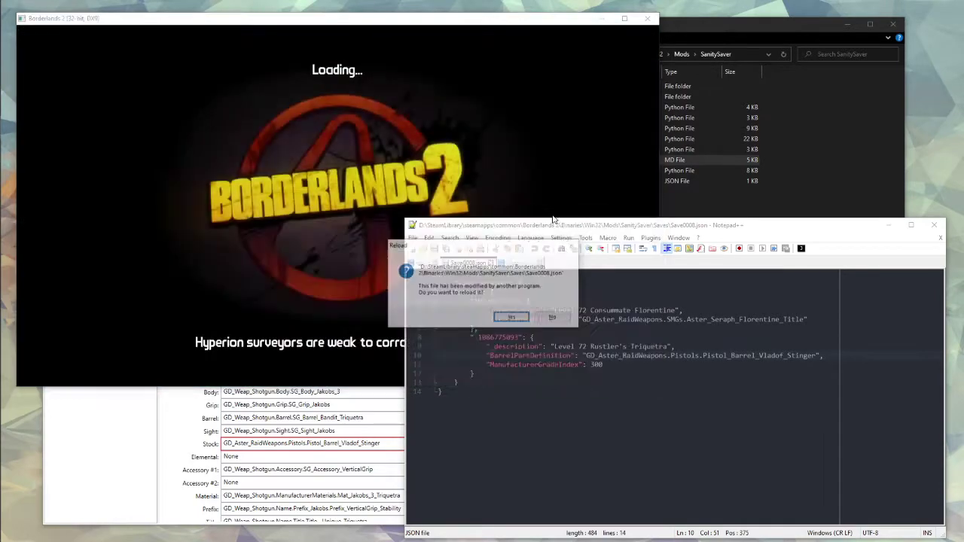
{"action": "left_click", "coordinate": [510, 318]}
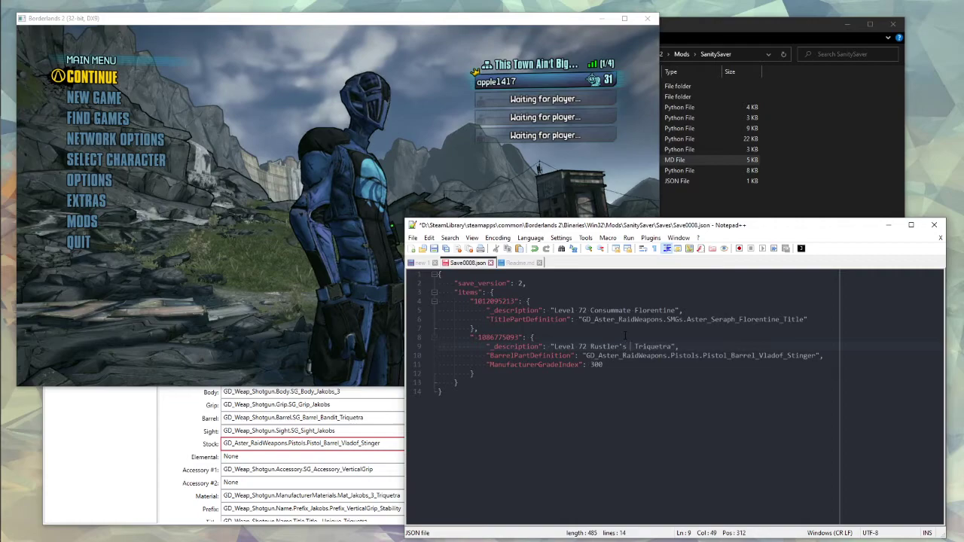
- Continue the Borderlands 2 game, visit the inventory screen and return to gameplay
{"action": "left_click", "coordinate": [271, 257]}
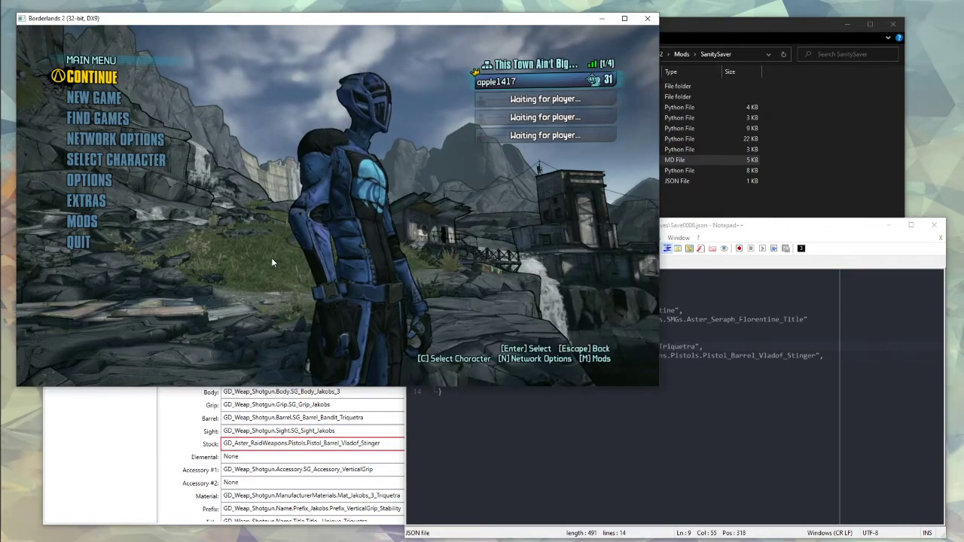
{"action": "key", "text": "Return"}
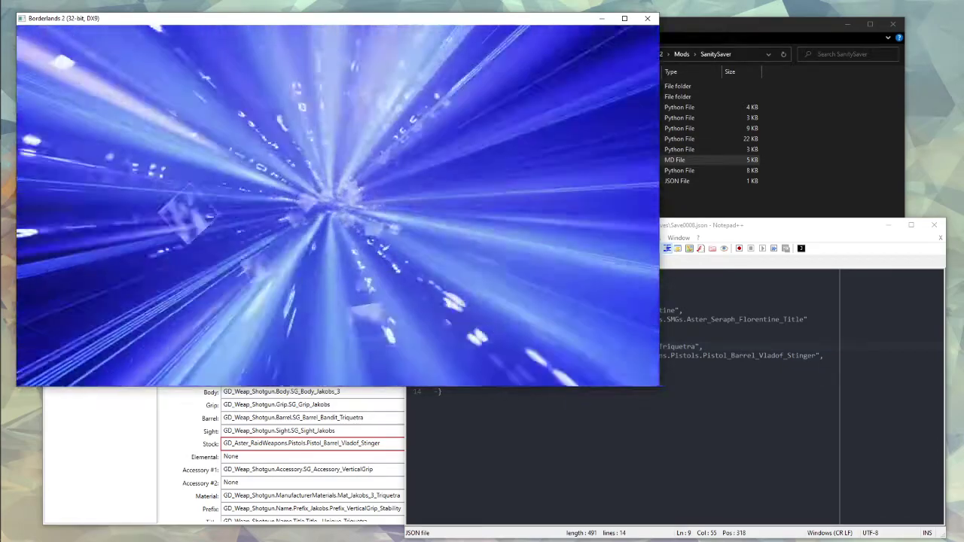
{"action": "key", "text": "Tab"}
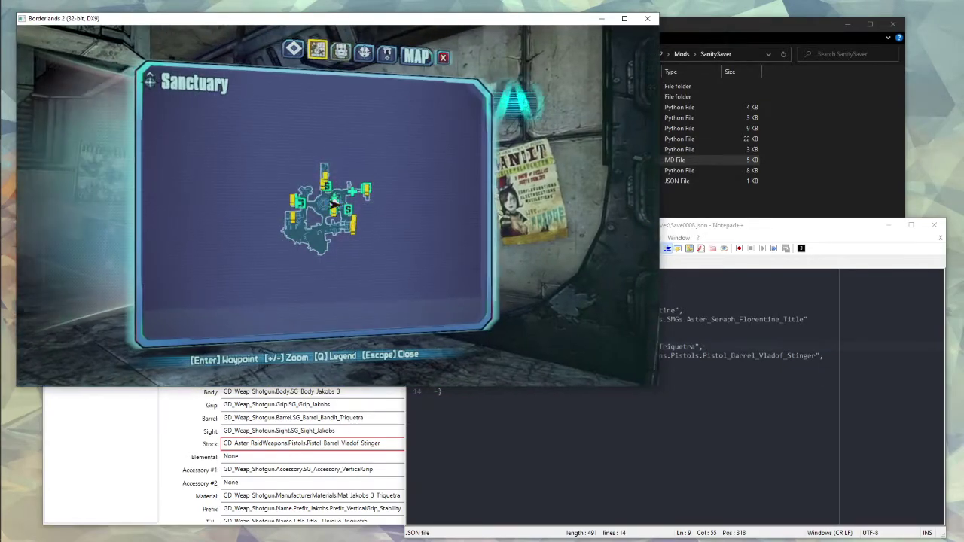
{"action": "left_click", "coordinate": [340, 51]}
{"action": "key", "text": "Escape"}
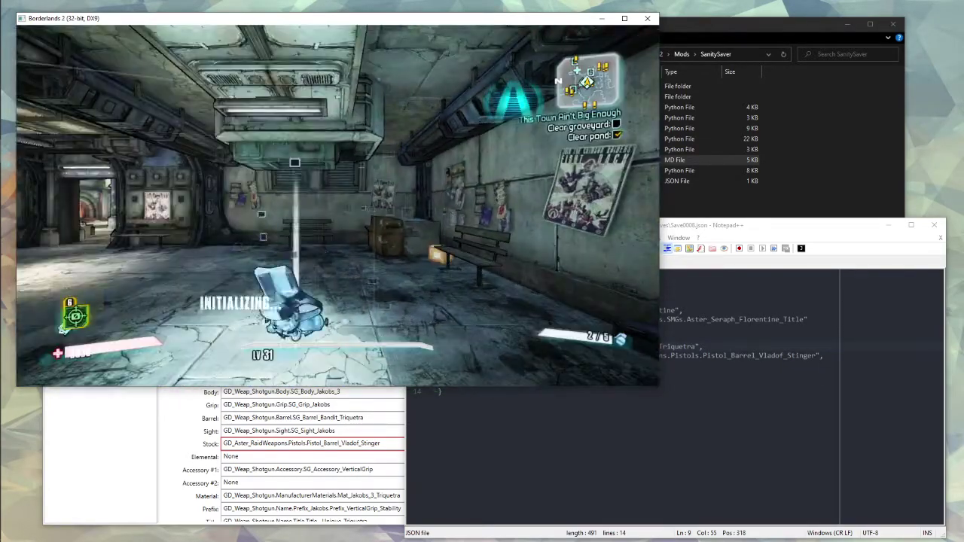
- Quit to the main menu, reload Save0008.json in Notepad++ and examine the modded Triquetra's description and part lines
{"action": "key", "text": "Escape"}
{"action": "key", "text": "Up"}
{"action": "key", "text": "Return"}
{"action": "key", "text": "Return"}
{"action": "left_click", "coordinate": [686, 281]}
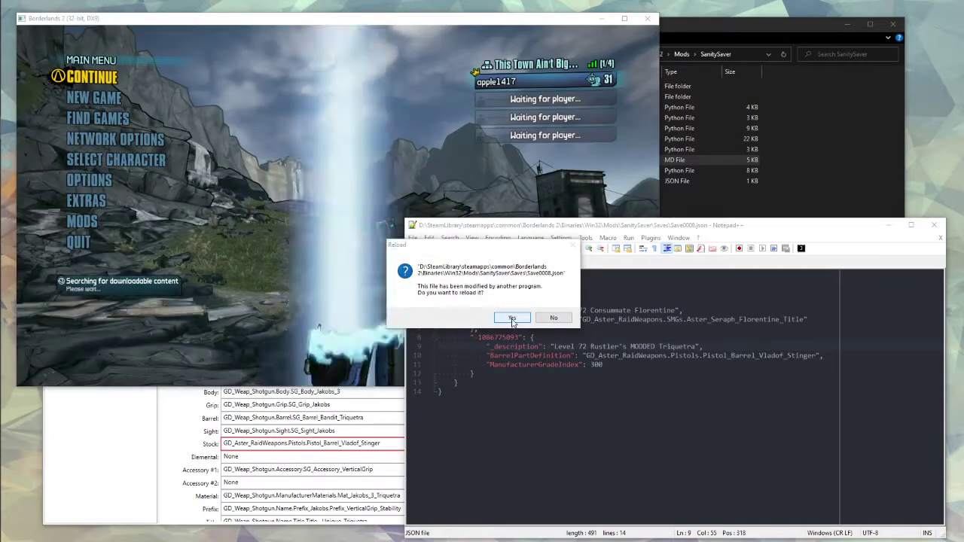
{"action": "left_click", "coordinate": [511, 317]}
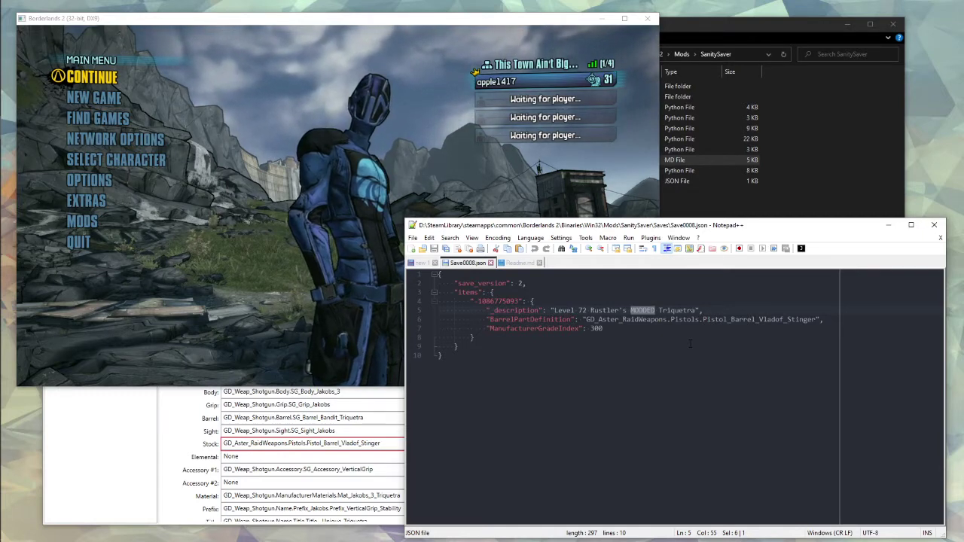
{"action": "left_click_drag", "start_coordinate": [535, 302], "coordinate": [550, 331]}
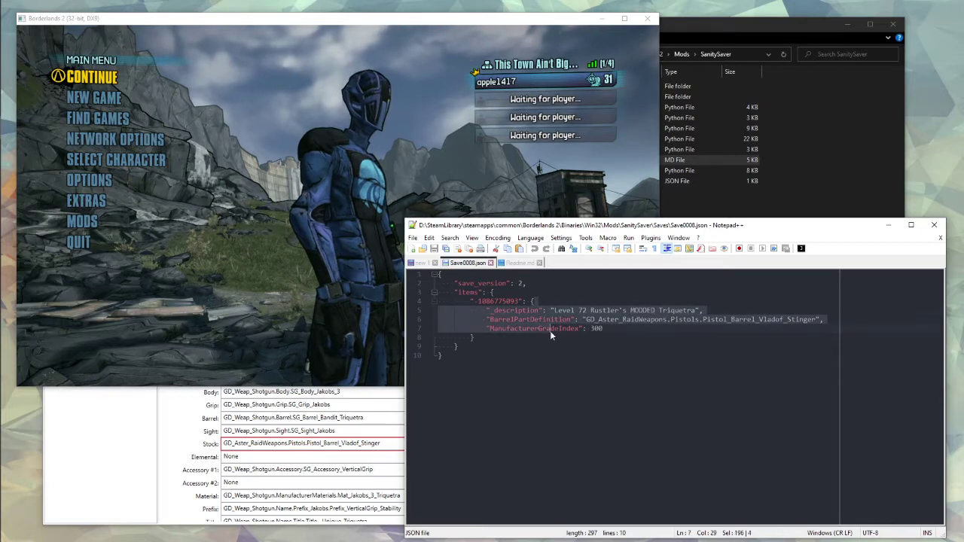
{"action": "left_click", "coordinate": [564, 362]}
- Switch to Borderlands 2 and bring up Sanity Saver's settings in the mod options
{"action": "left_click", "coordinate": [320, 288]}
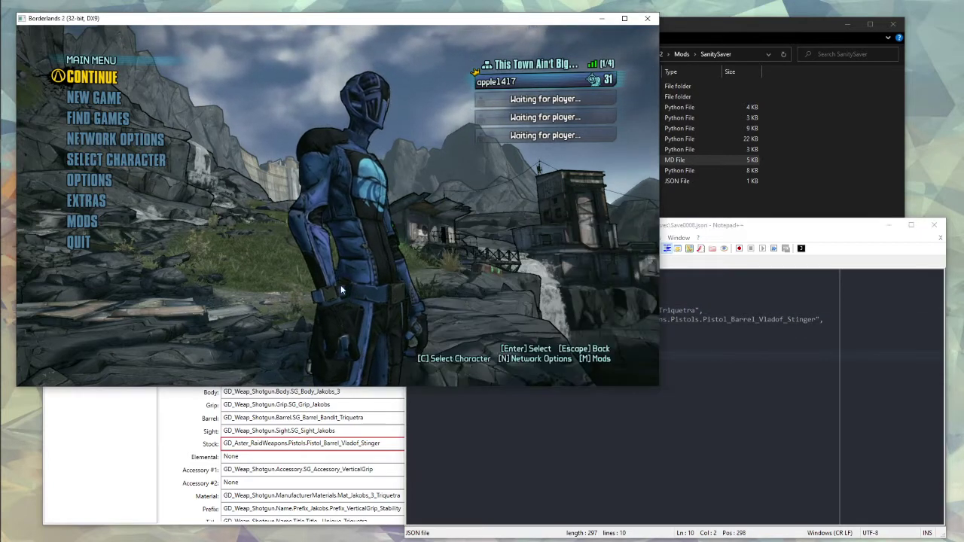
{"action": "left_click", "coordinate": [154, 217]}
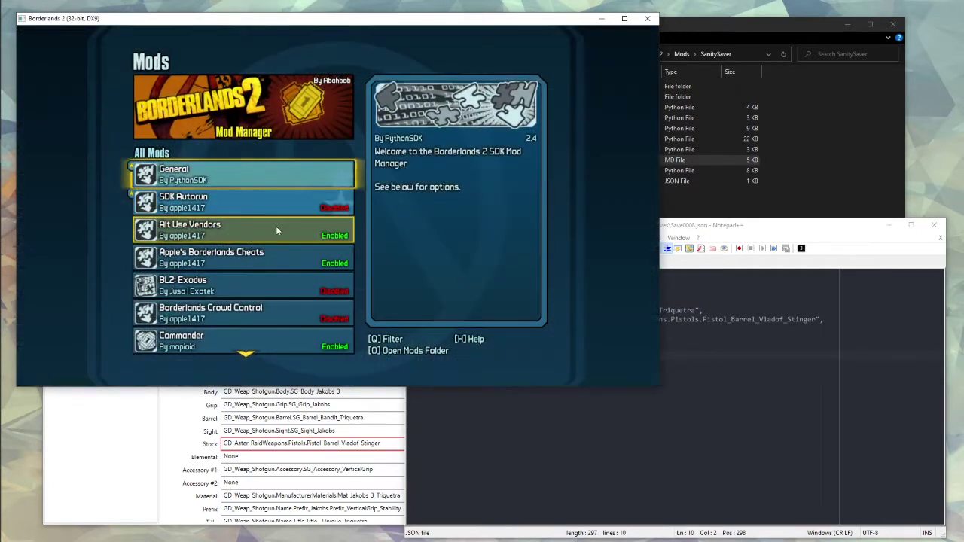
{"action": "key", "text": "Escape"}
{"action": "left_click", "coordinate": [142, 178]}
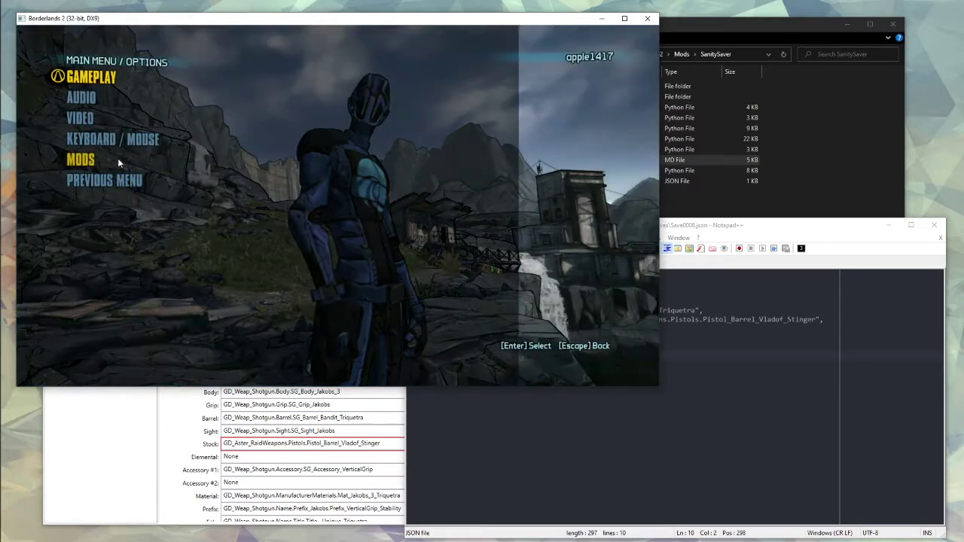
{"action": "left_click", "coordinate": [117, 158]}
{"action": "scroll", "coordinate": [154, 267], "scroll_direction": "down", "scroll_amount": 10}
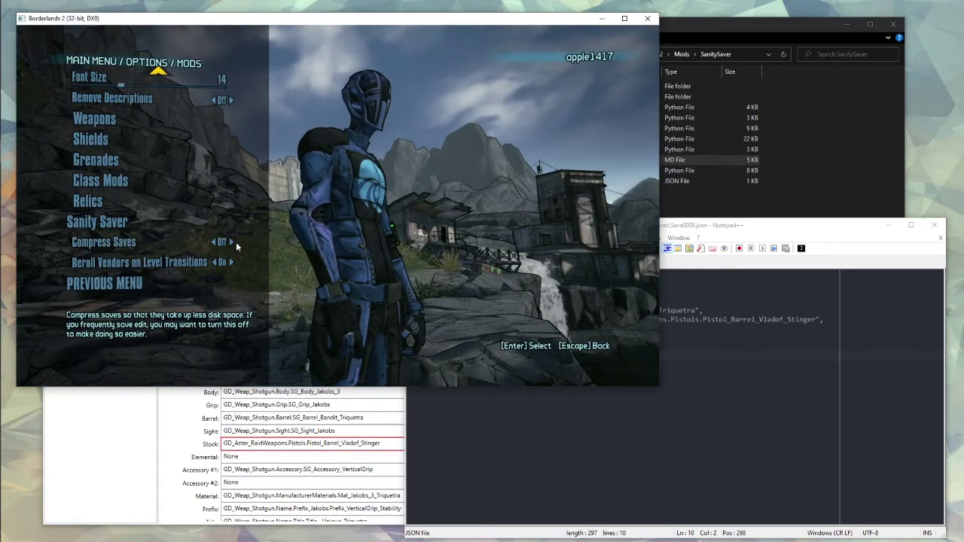
- In File Explorer, open SanitySaver's Saves folder and select Save0008.json
{"action": "left_click", "coordinate": [847, 173]}
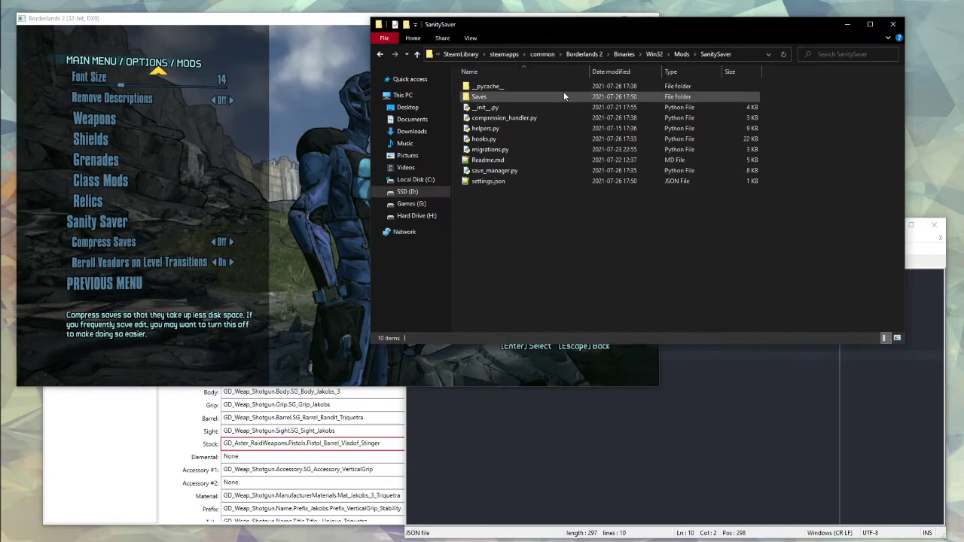
{"action": "double_click", "coordinate": [563, 92]}
{"action": "left_click", "coordinate": [588, 89]}
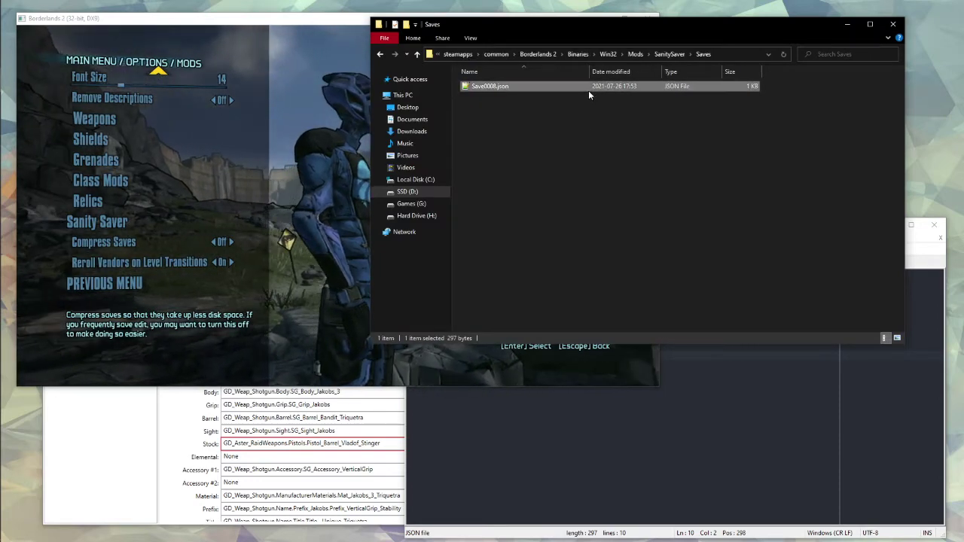
- Turn on Sanity Saver's Compress Saves option in Borderlands 2 and check the save file in the Saves folder
{"action": "left_click", "coordinate": [158, 294]}
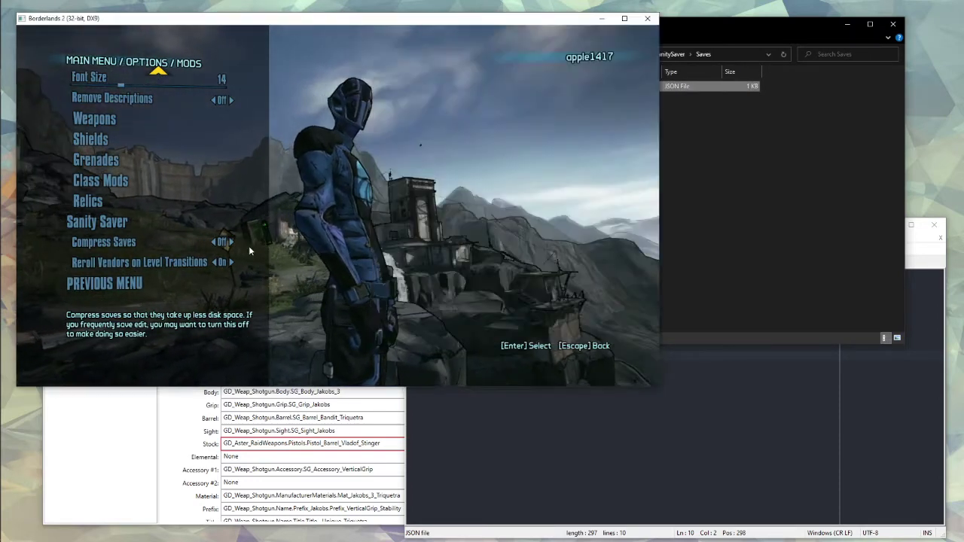
{"action": "left_click", "coordinate": [249, 246]}
{"action": "left_click", "coordinate": [748, 232]}
{"action": "left_click", "coordinate": [510, 89]}
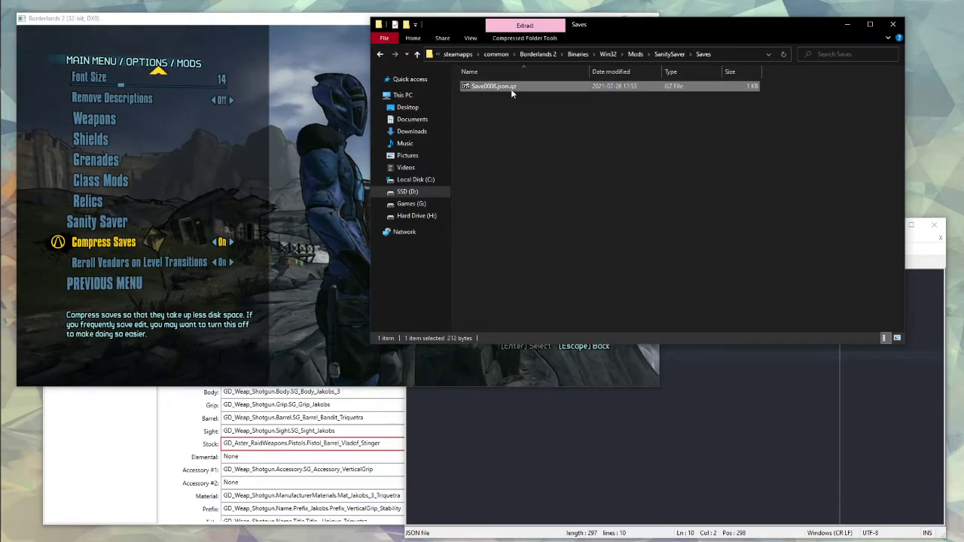